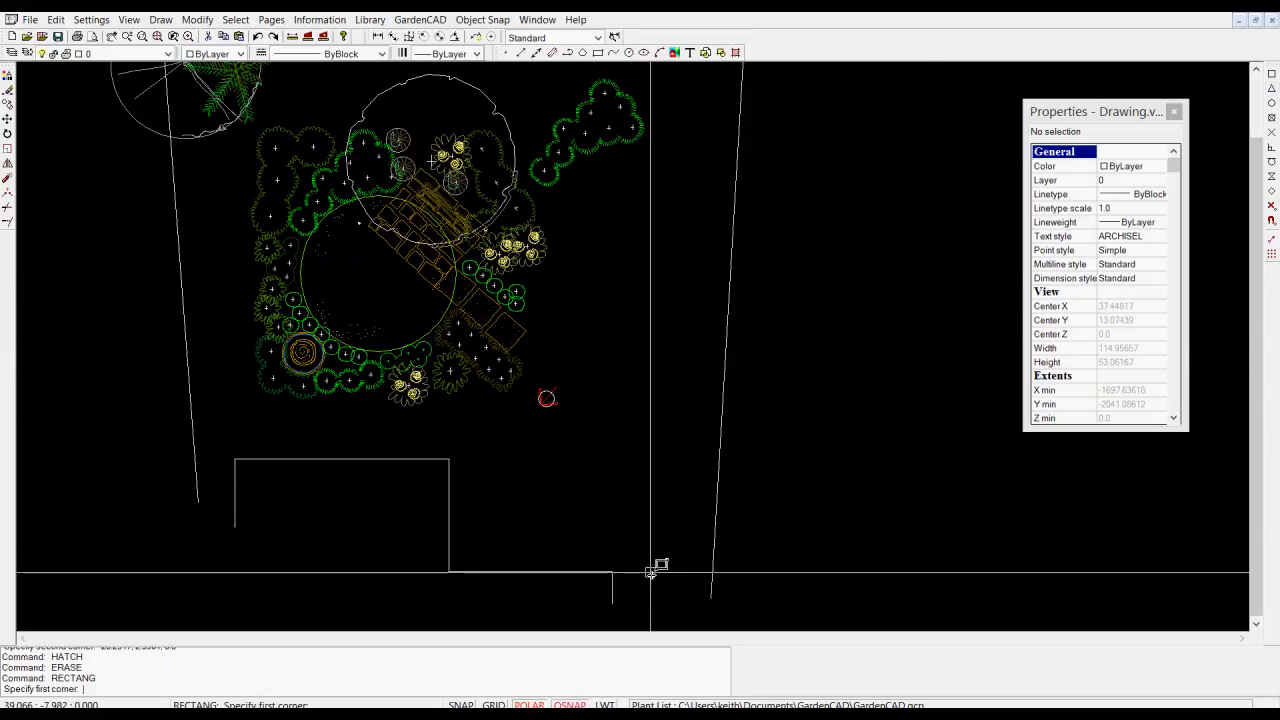
Draw a rectangle between the endpoint and corner of the house outline, enclosing the recessed patio area.
{"action": "left_click", "coordinate": [612, 571]}
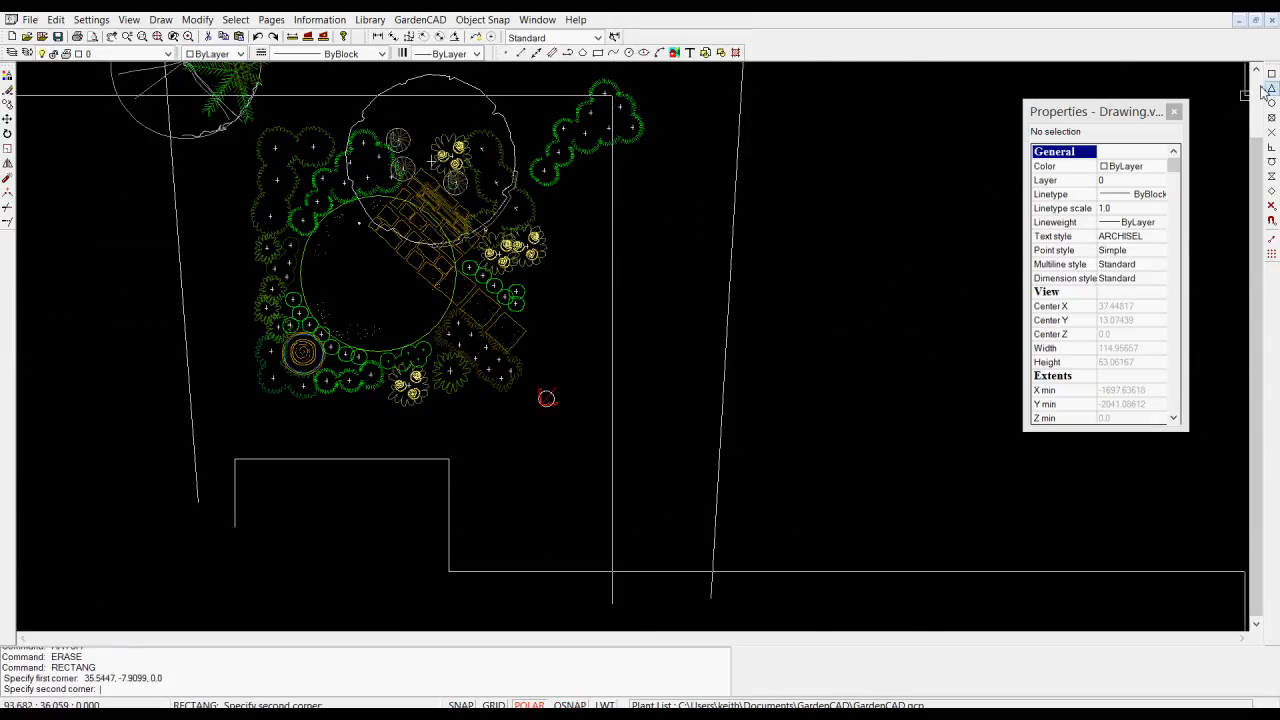
{"action": "left_click", "coordinate": [449, 459]}
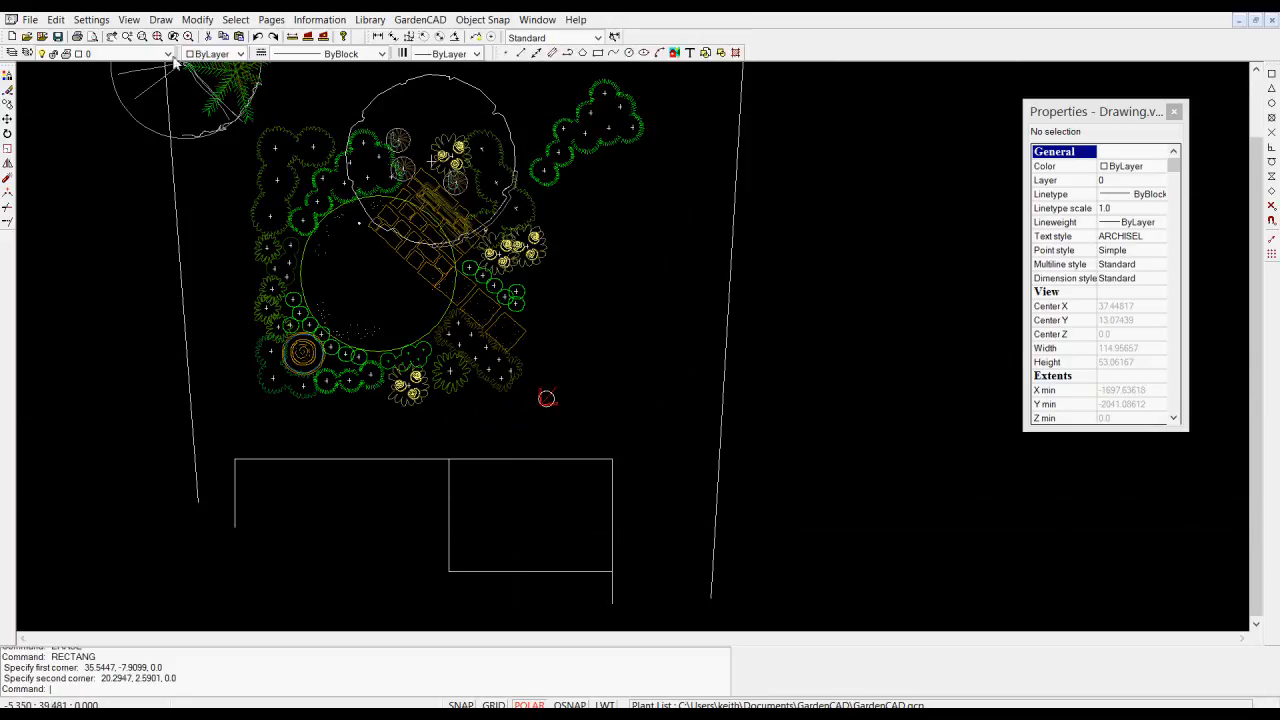
Start a new hatch and choose the ANGLE, Angle steel pattern from acad.pat.
{"action": "left_click", "coordinate": [161, 20]}
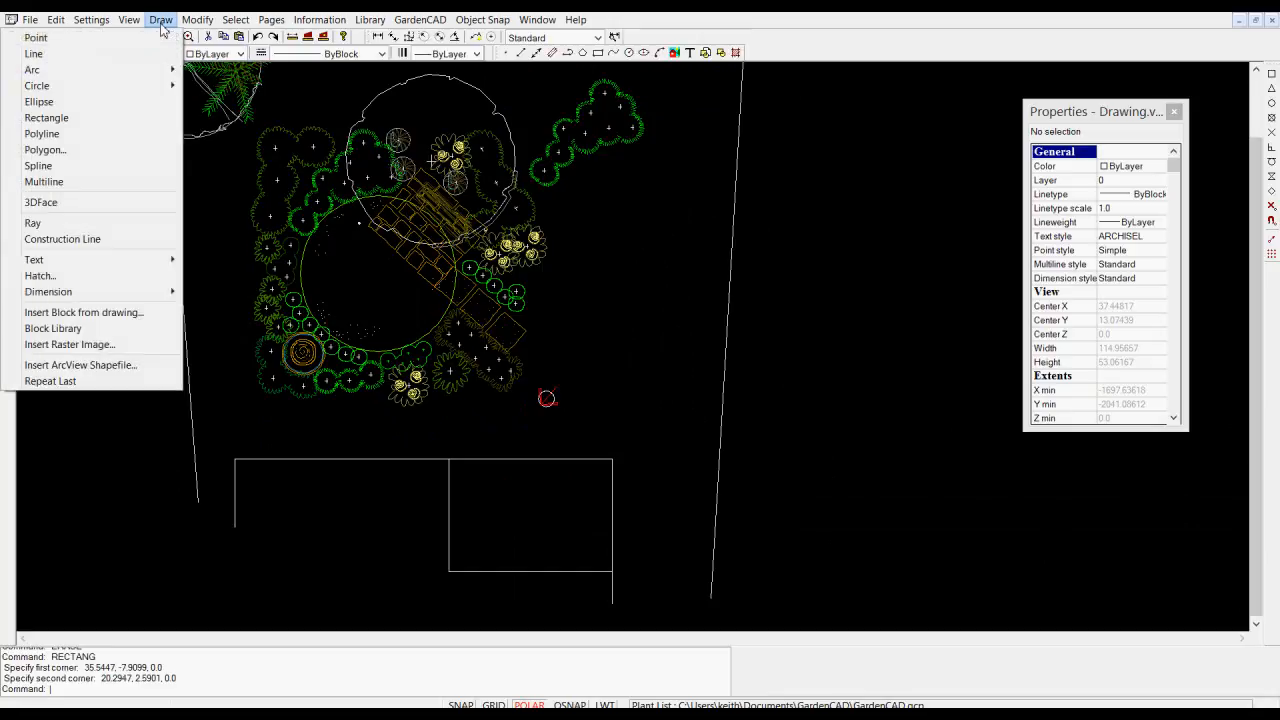
{"action": "left_click", "coordinate": [54, 276]}
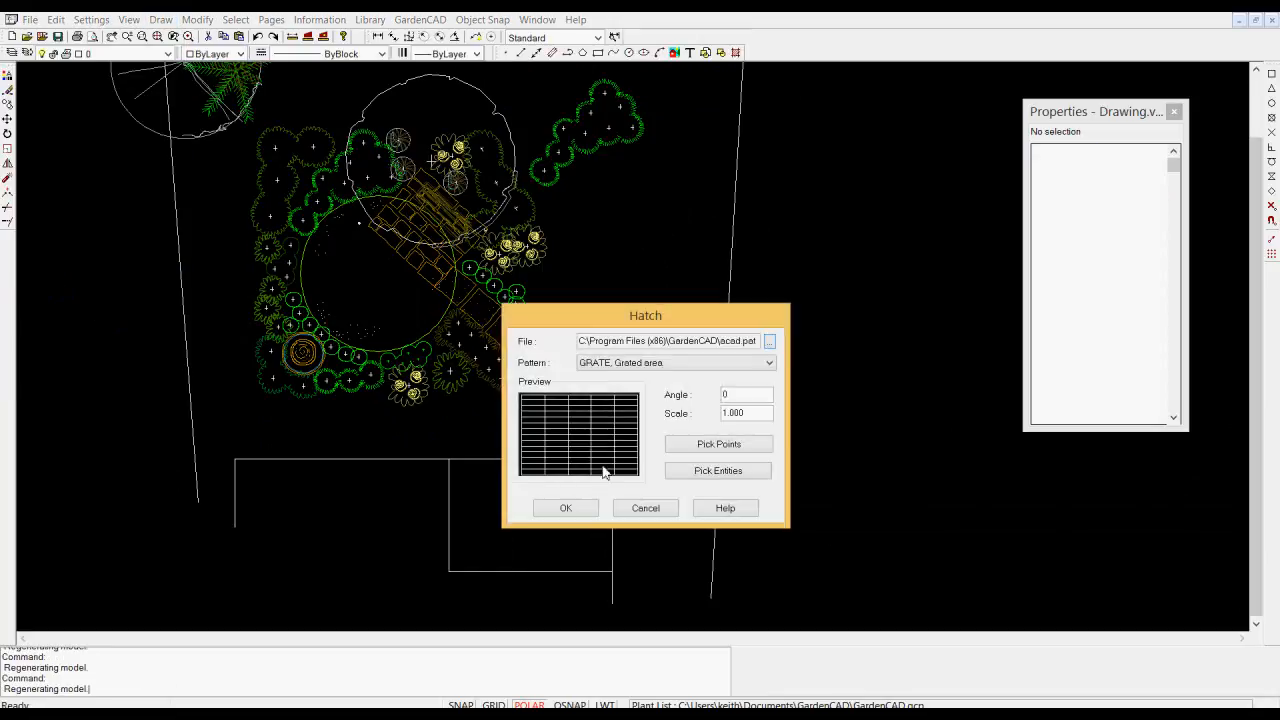
{"action": "left_click", "coordinate": [771, 368]}
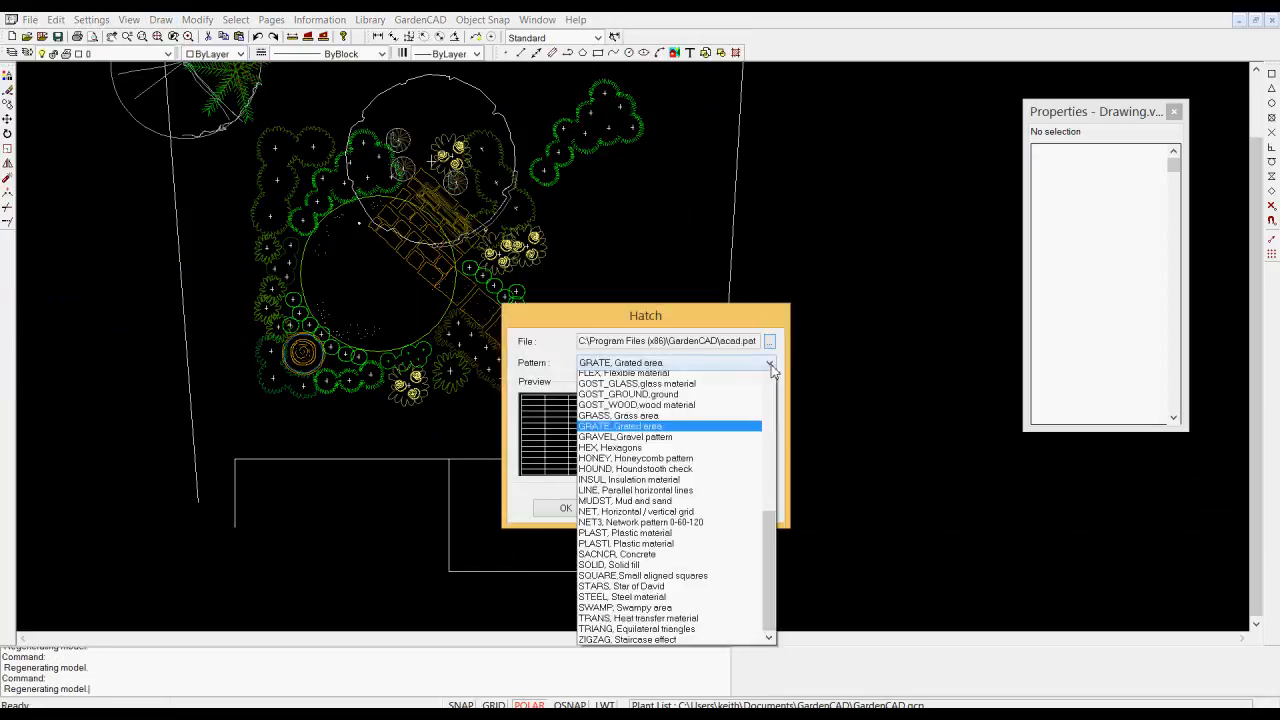
{"action": "left_click_drag", "start_coordinate": [765, 580], "coordinate": [766, 408]}
{"action": "left_click", "coordinate": [657, 452]}
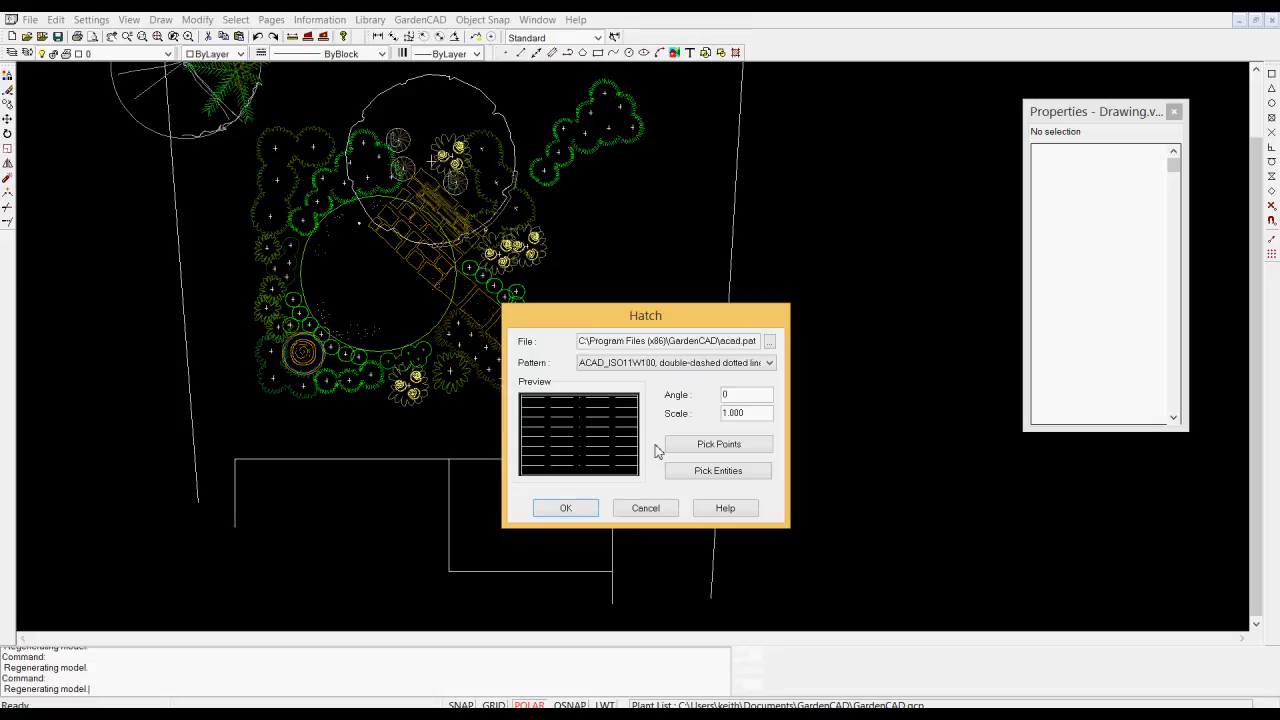
{"action": "key", "text": "Down"}
{"action": "key", "text": "Down"}
{"action": "key", "text": "Down"}
{"action": "key", "text": "Down"}
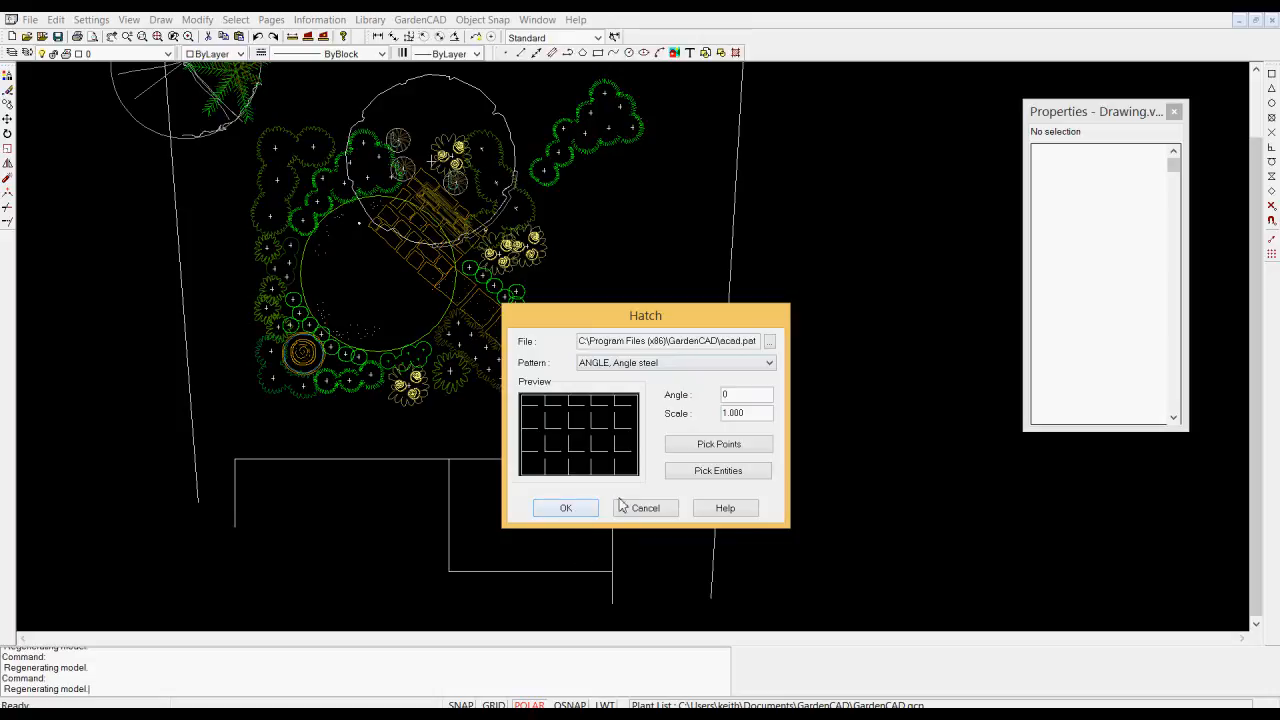
Apply the hatch using the new patio rectangle as its boundary entity.
{"action": "left_click", "coordinate": [716, 471]}
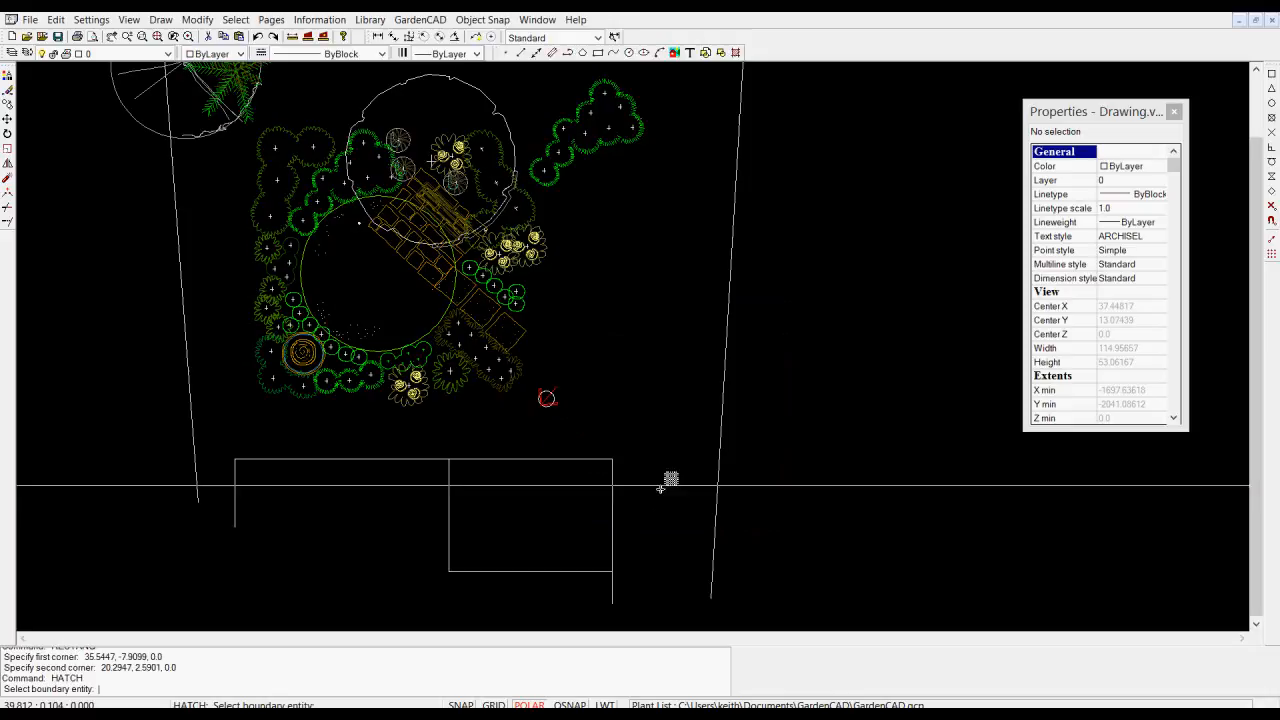
{"action": "left_click", "coordinate": [611, 505]}
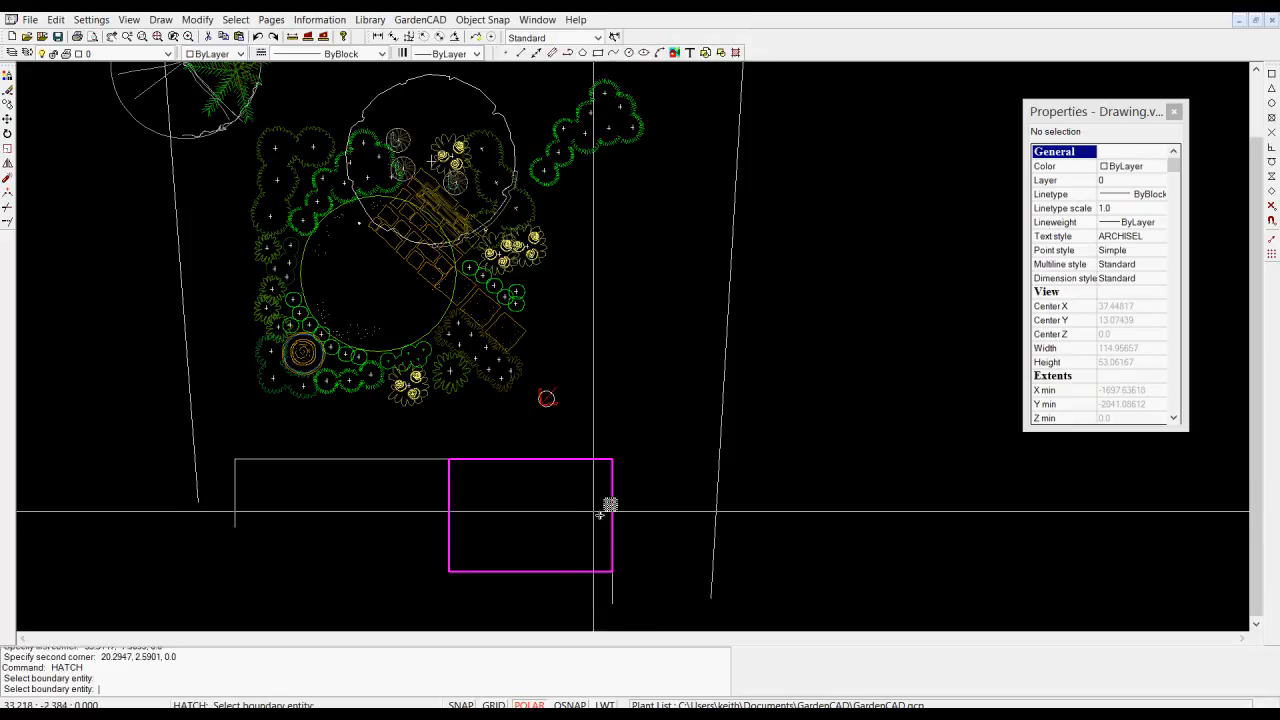
{"action": "right_click", "coordinate": [545, 531]}
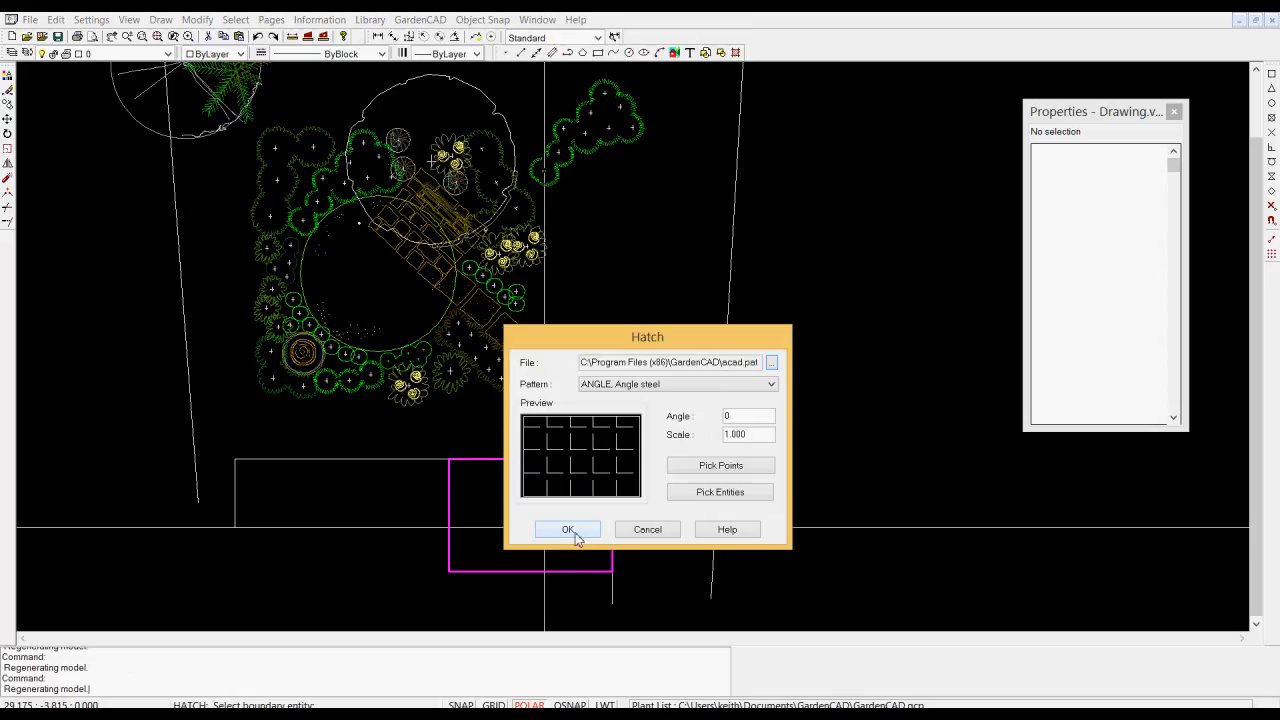
{"action": "left_click", "coordinate": [568, 530]}
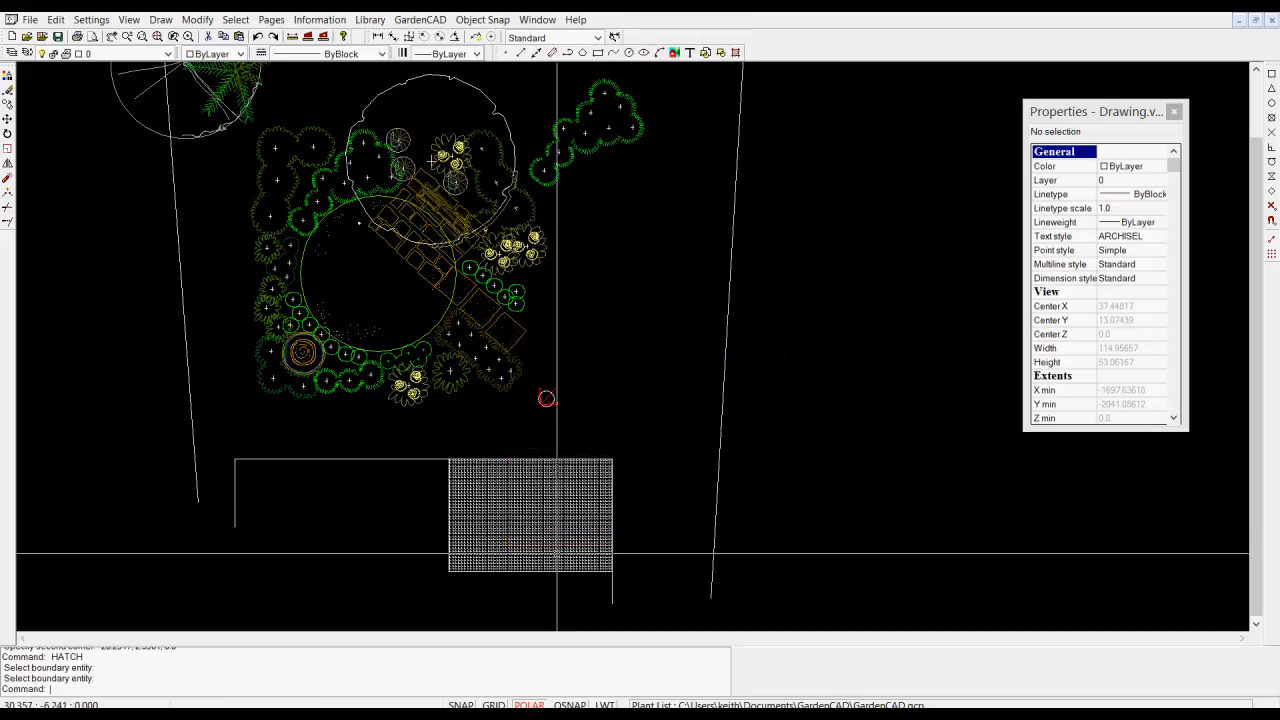
Set the scale of the patio hatch to 5.0 and deselect it.
{"action": "left_click", "coordinate": [558, 515]}
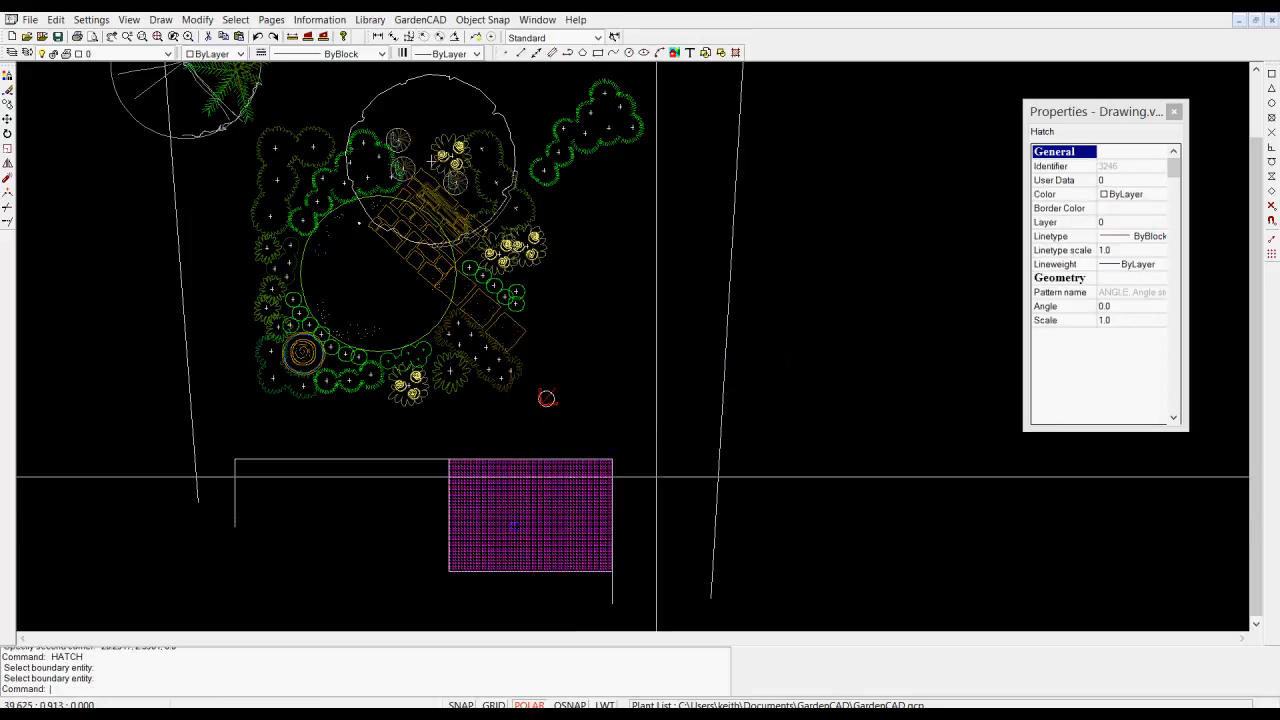
{"action": "left_click", "coordinate": [1117, 325]}
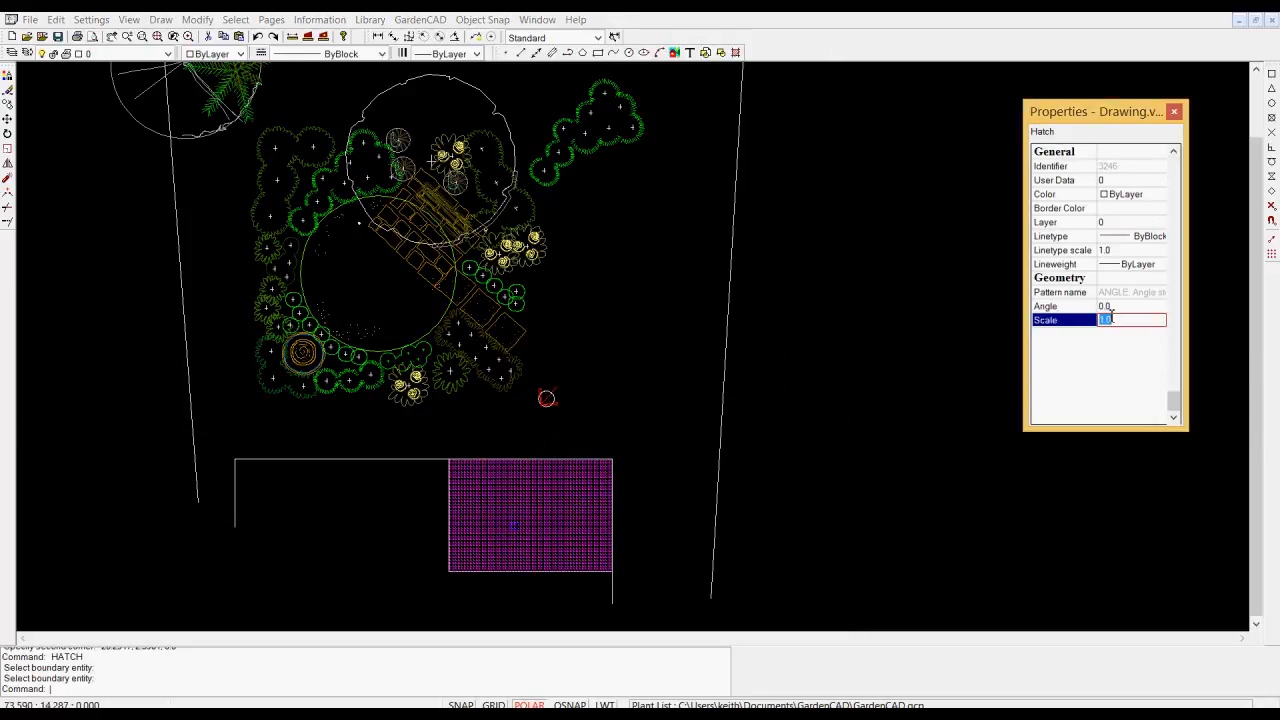
{"action": "key", "text": "Return"}
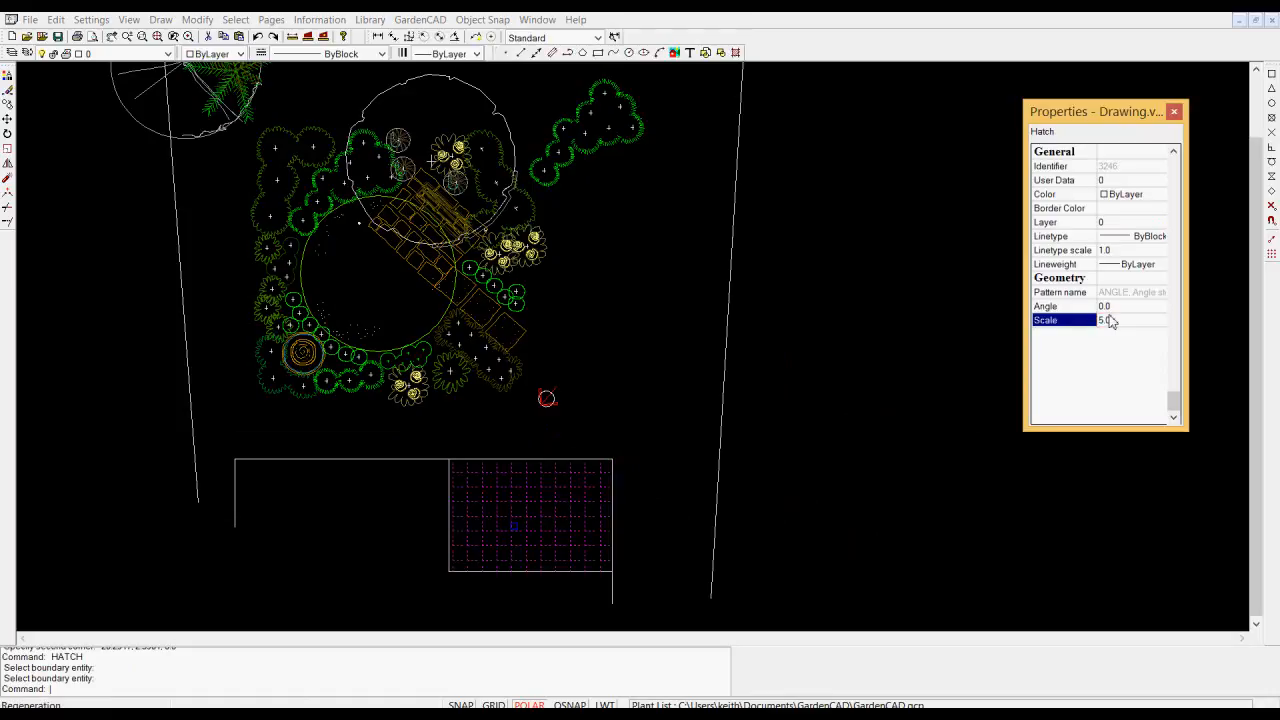
{"action": "key", "text": "Escape"}
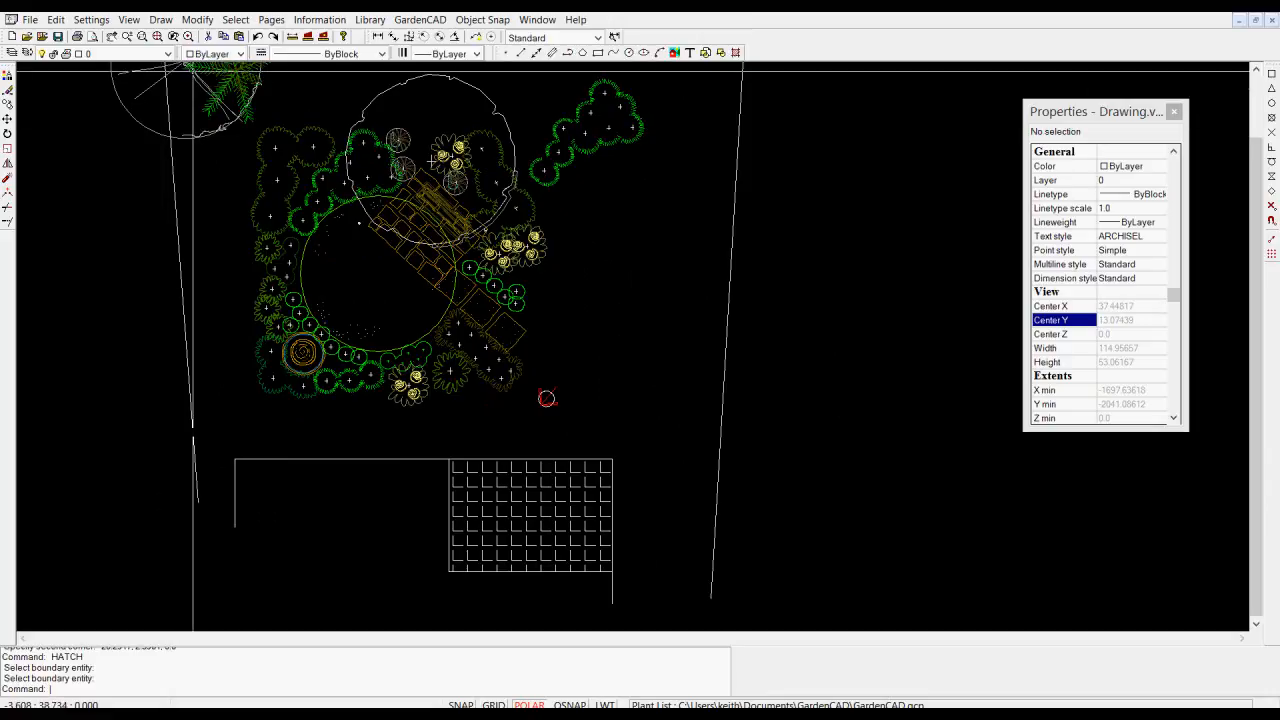
Offset the house's long horizontal wall line by 3 toward the planting area.
{"action": "left_click", "coordinate": [199, 22]}
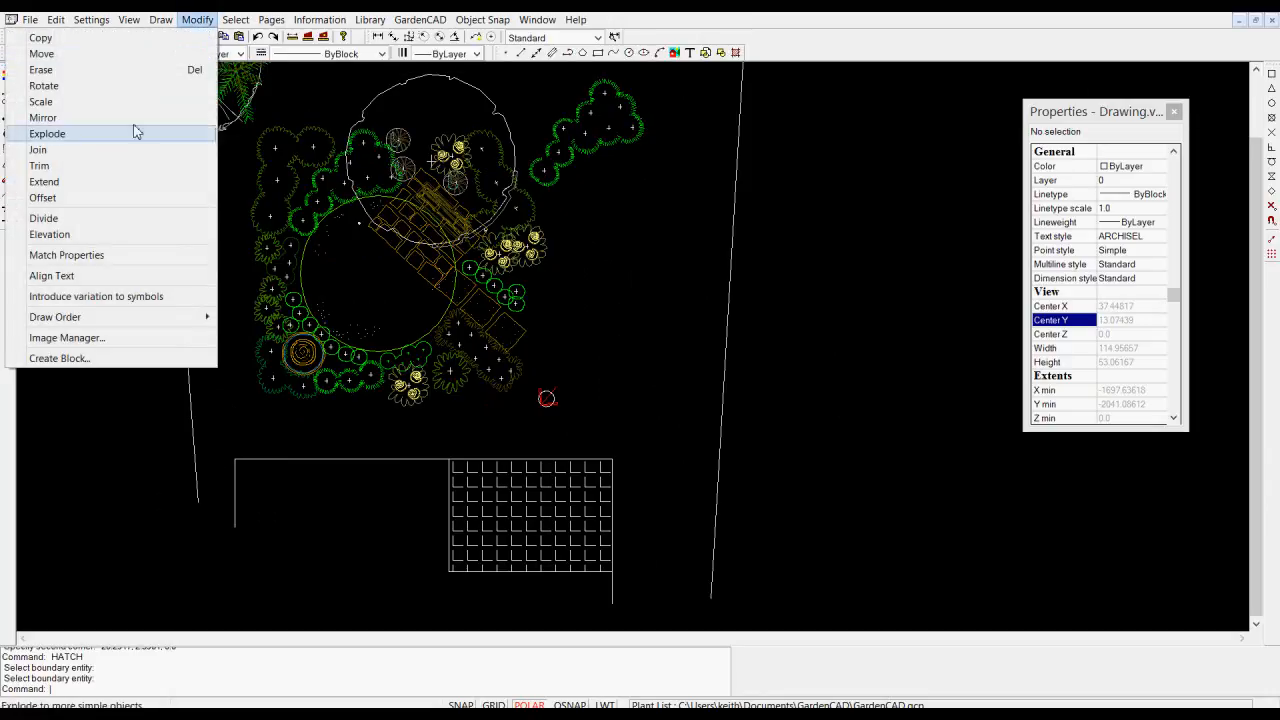
{"action": "left_click", "coordinate": [88, 197]}
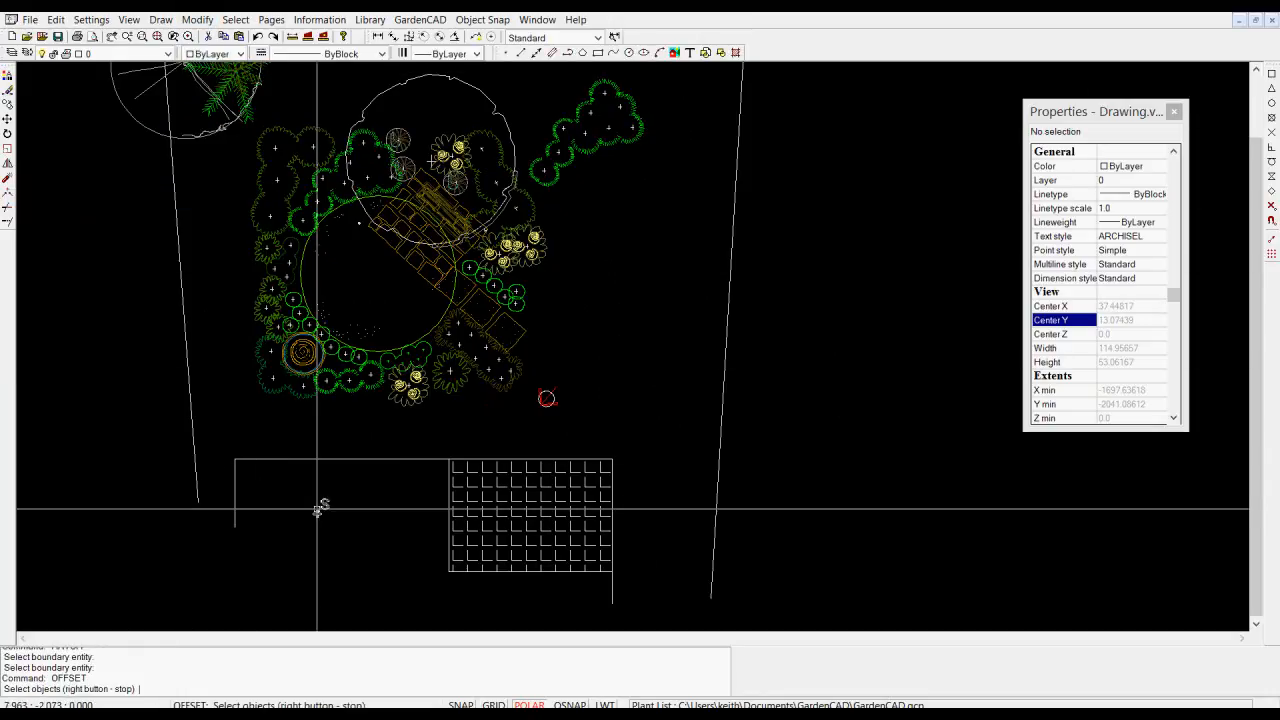
{"action": "left_click", "coordinate": [340, 458]}
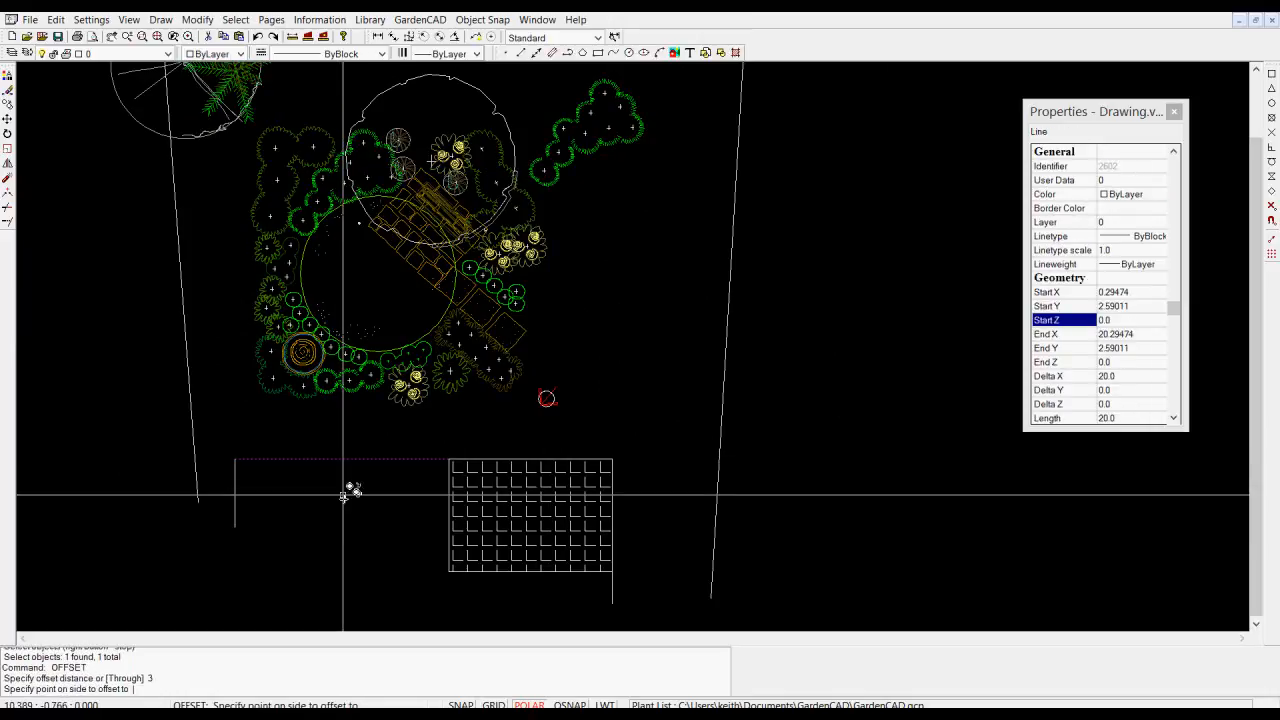
{"action": "left_click", "coordinate": [355, 434]}
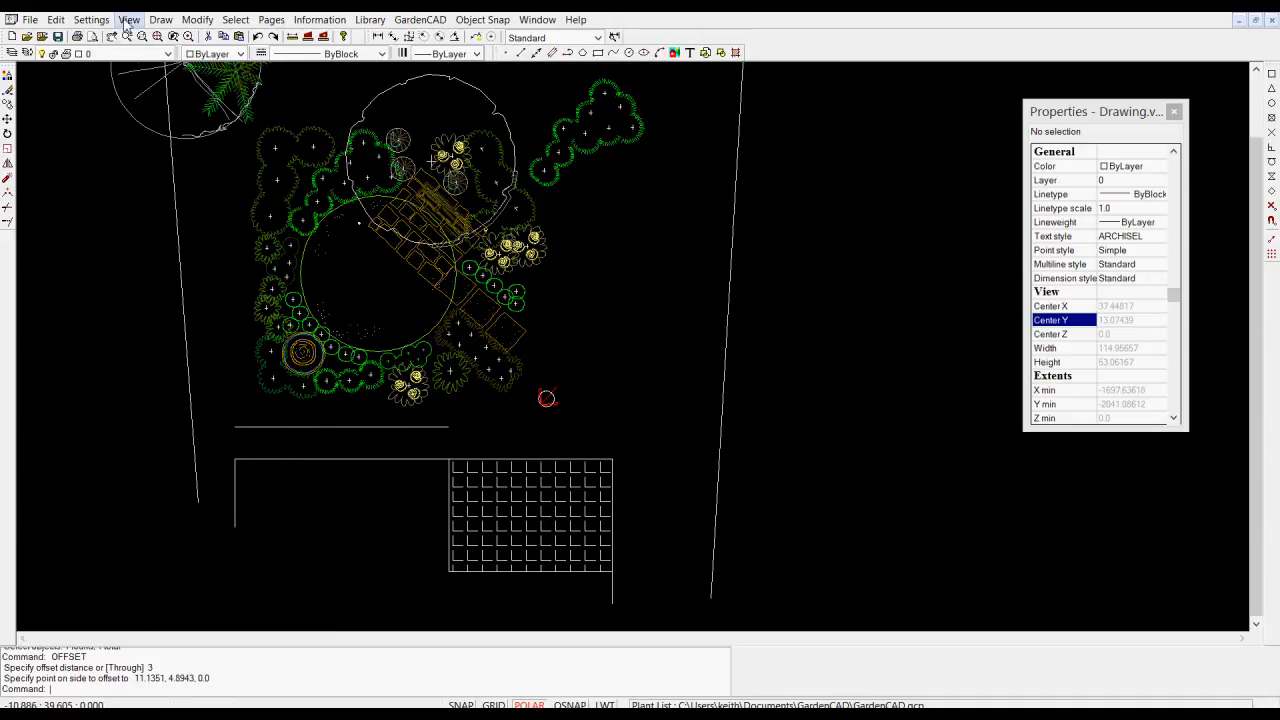
Draw a line from the patio-side endpoint of the offset line, perpendicular to the house wall, closing that end.
{"action": "left_click", "coordinate": [161, 19]}
{"action": "left_click", "coordinate": [88, 52]}
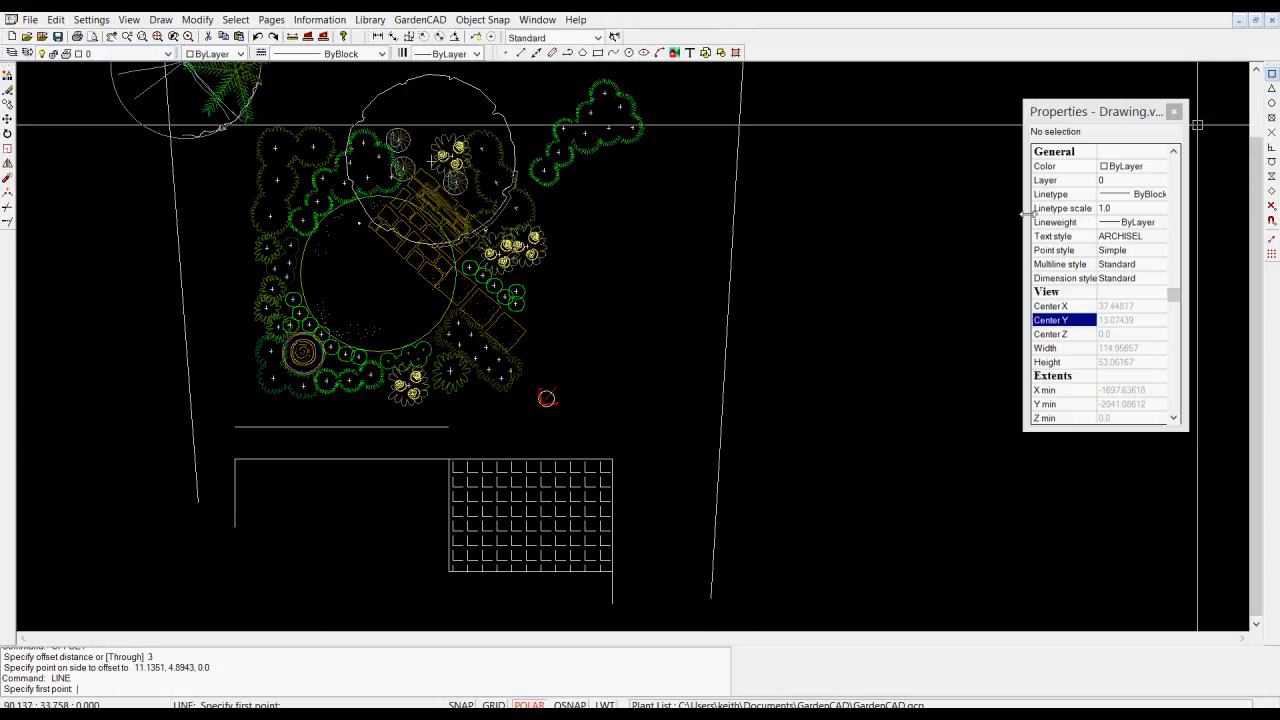
{"action": "key", "text": "F3"}
{"action": "left_click", "coordinate": [448, 427]}
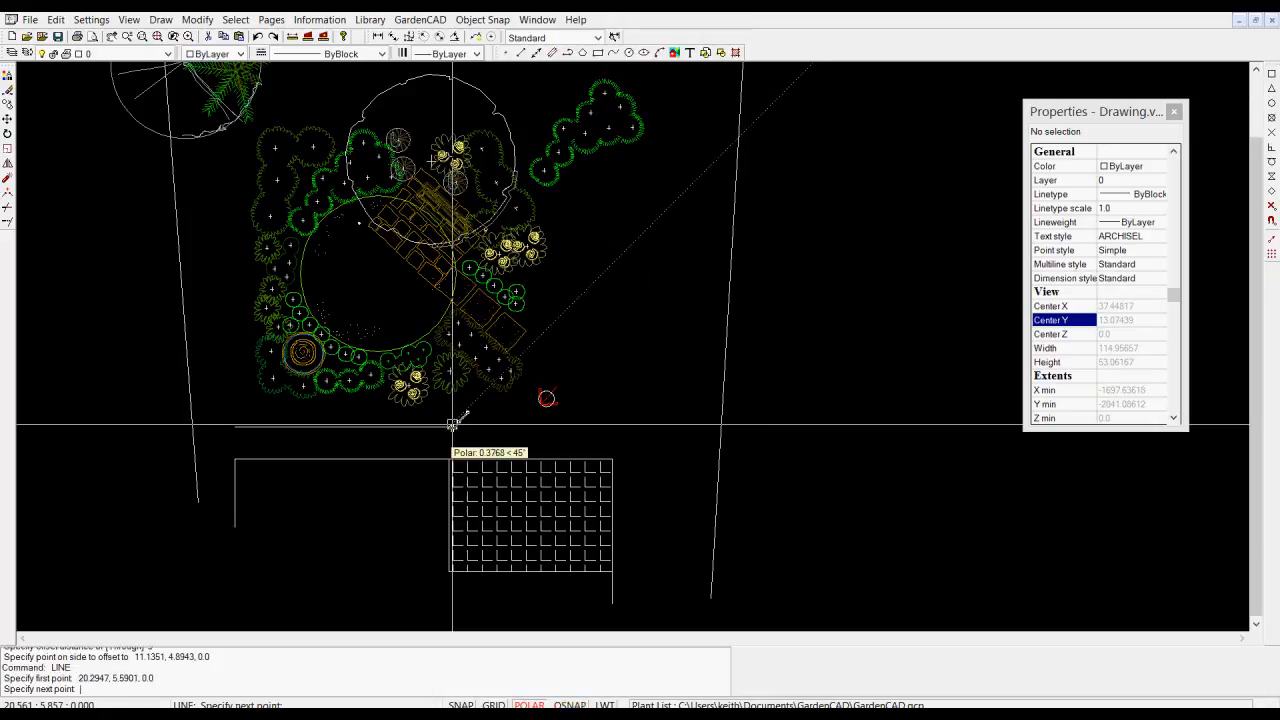
{"action": "scroll", "coordinate": [452, 445], "scroll_direction": "down", "scroll_amount": 2}
{"action": "scroll", "coordinate": [452, 460], "scroll_direction": "up", "scroll_amount": 3}
{"action": "scroll", "coordinate": [452, 460], "scroll_direction": "up", "scroll_amount": 2}
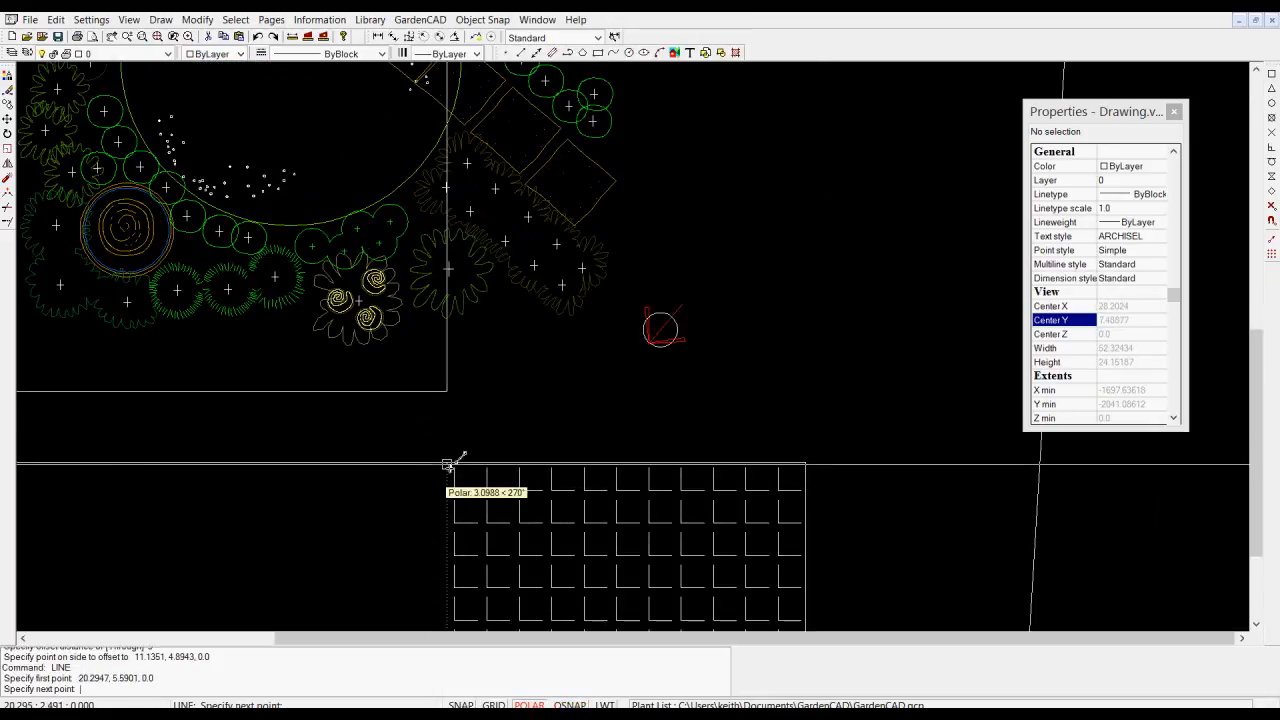
{"action": "left_click", "coordinate": [1272, 150]}
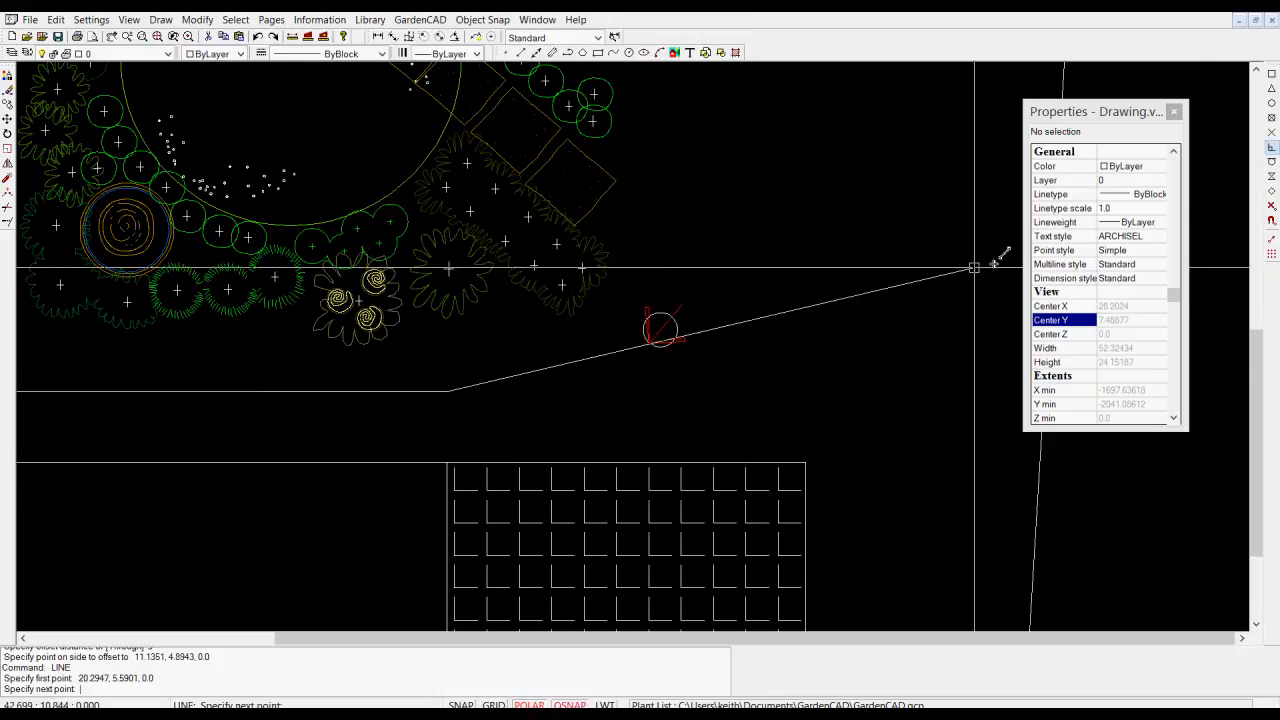
{"action": "left_click", "coordinate": [447, 461]}
{"action": "right_click", "coordinate": [500, 403]}
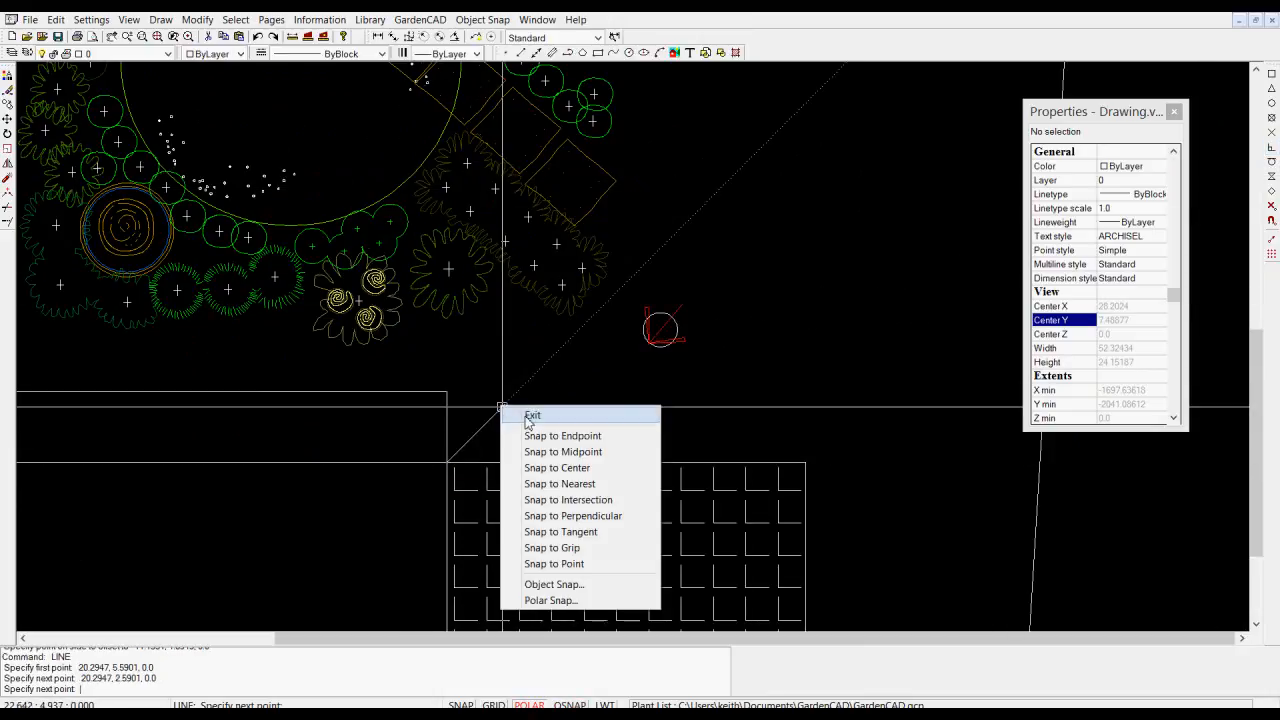
{"action": "left_click", "coordinate": [522, 410]}
Move the North03 symbol to the open ground near the lower end of the right boundary, at about 41.75, -10.21.
{"action": "scroll", "coordinate": [522, 403], "scroll_direction": "down", "scroll_amount": 5}
{"action": "scroll", "coordinate": [465, 408], "scroll_direction": "up", "scroll_amount": 2}
{"action": "scroll", "coordinate": [461, 410], "scroll_direction": "up", "scroll_amount": 1}
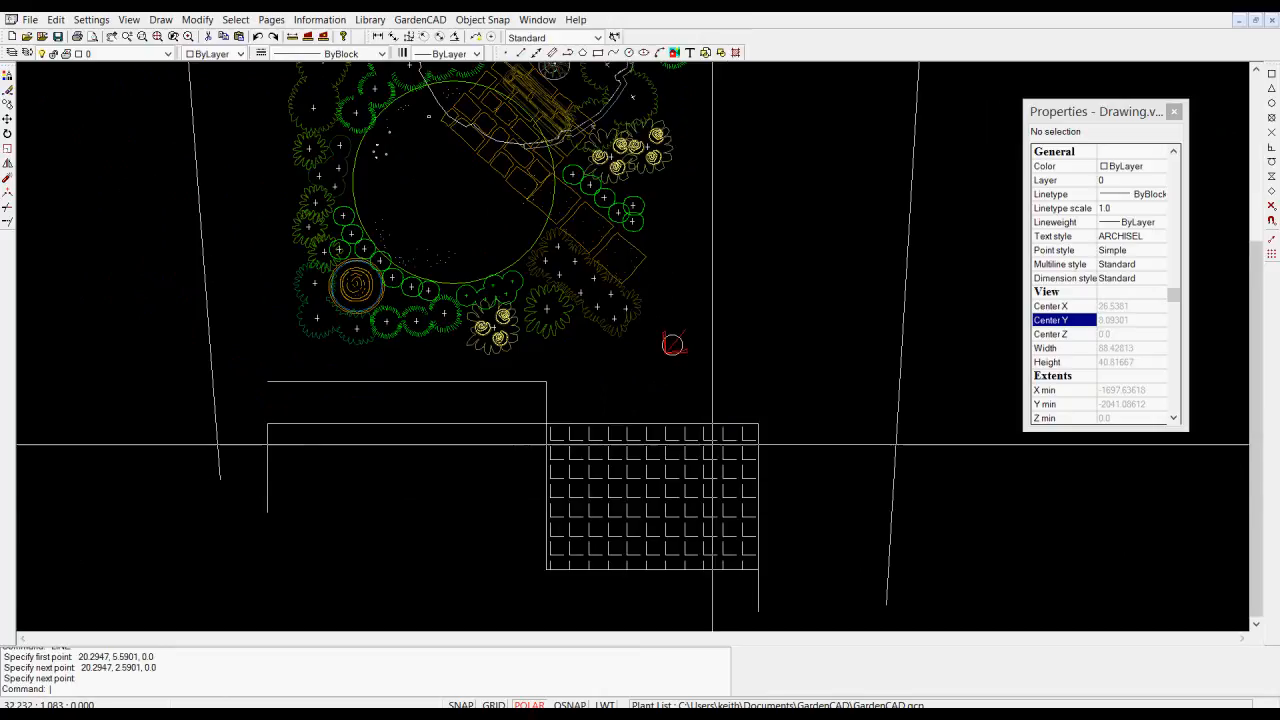
{"action": "left_click", "coordinate": [673, 345]}
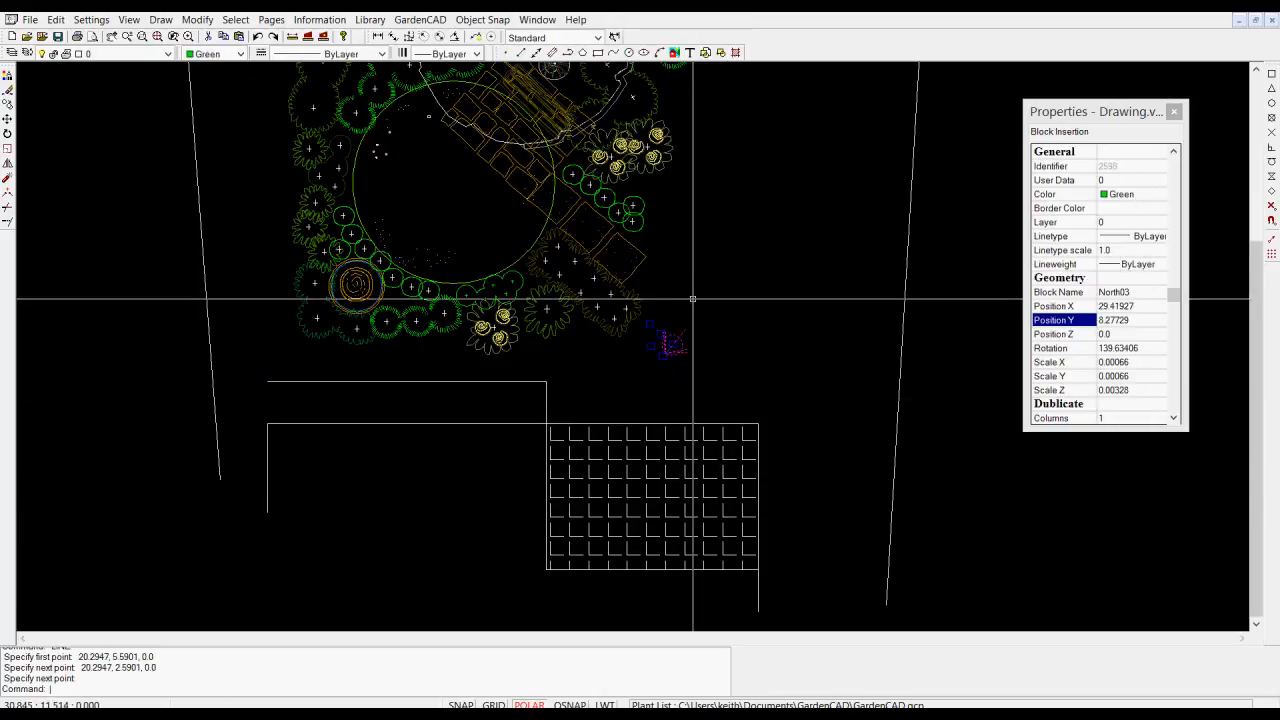
{"action": "right_click", "coordinate": [697, 303]}
{"action": "left_click", "coordinate": [740, 362]}
{"action": "left_click", "coordinate": [675, 344]}
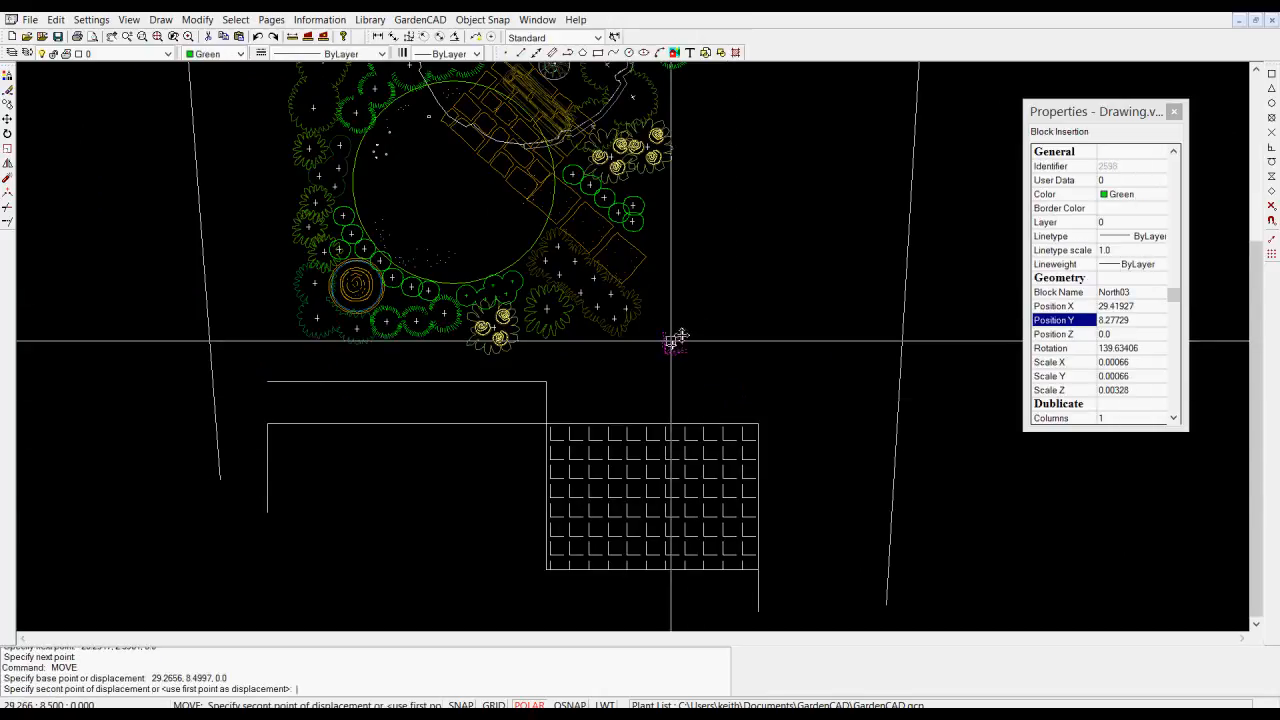
{"action": "left_click", "coordinate": [846, 601]}
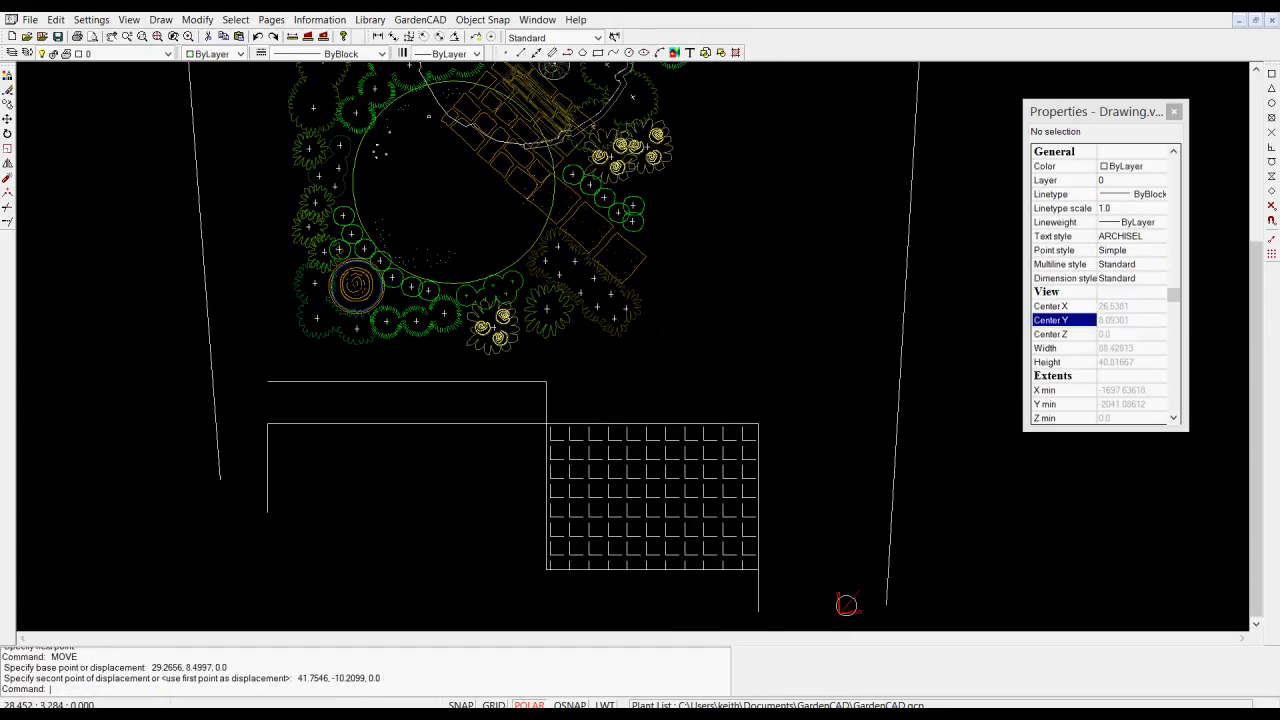
Copy the last BigPaver block twice, end to end, to extend the diagonal path away from the circular lawn.
{"action": "left_click", "coordinate": [634, 268]}
{"action": "right_click", "coordinate": [634, 268]}
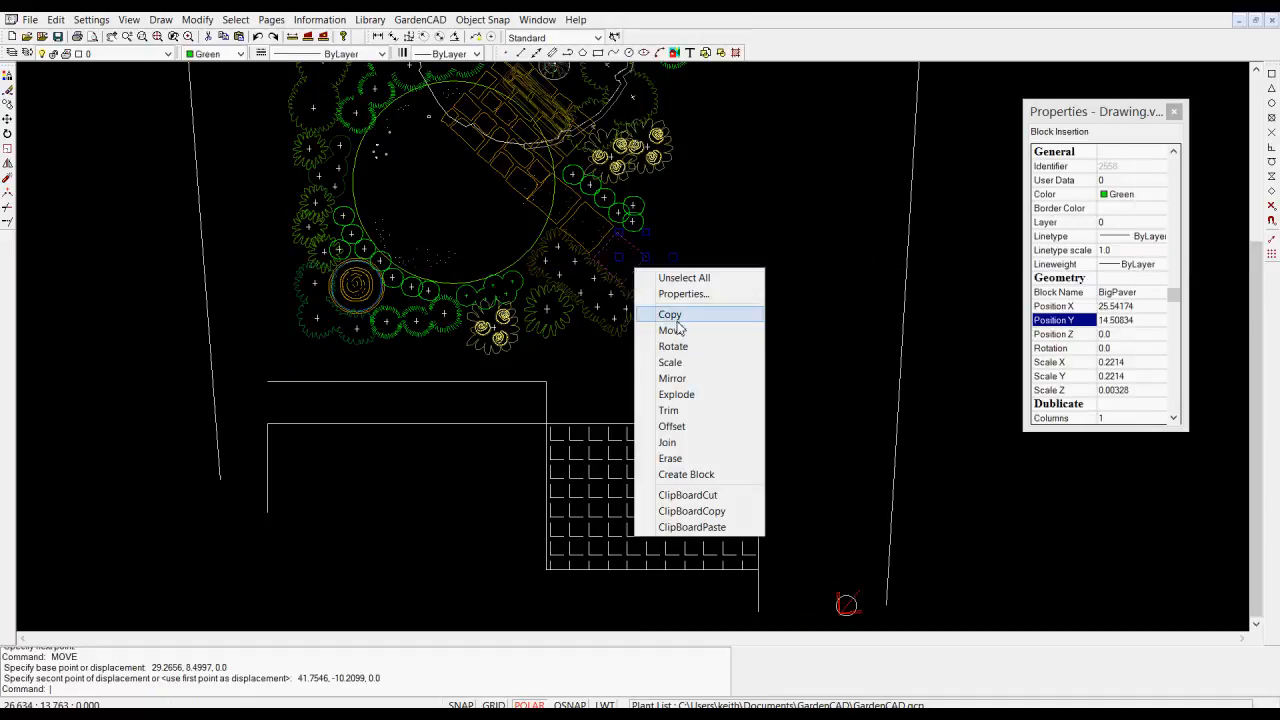
{"action": "left_click", "coordinate": [670, 316]}
{"action": "left_click", "coordinate": [600, 258]}
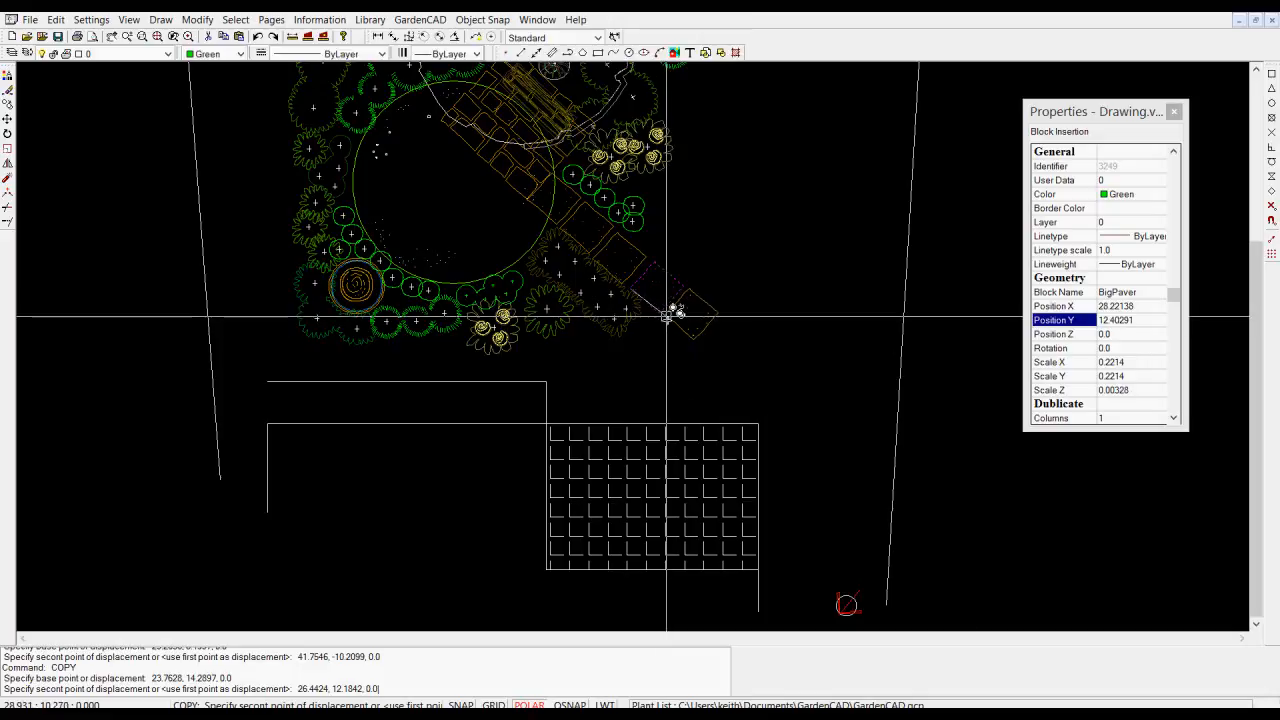
{"action": "scroll", "coordinate": [666, 316], "scroll_direction": "up", "scroll_amount": 3}
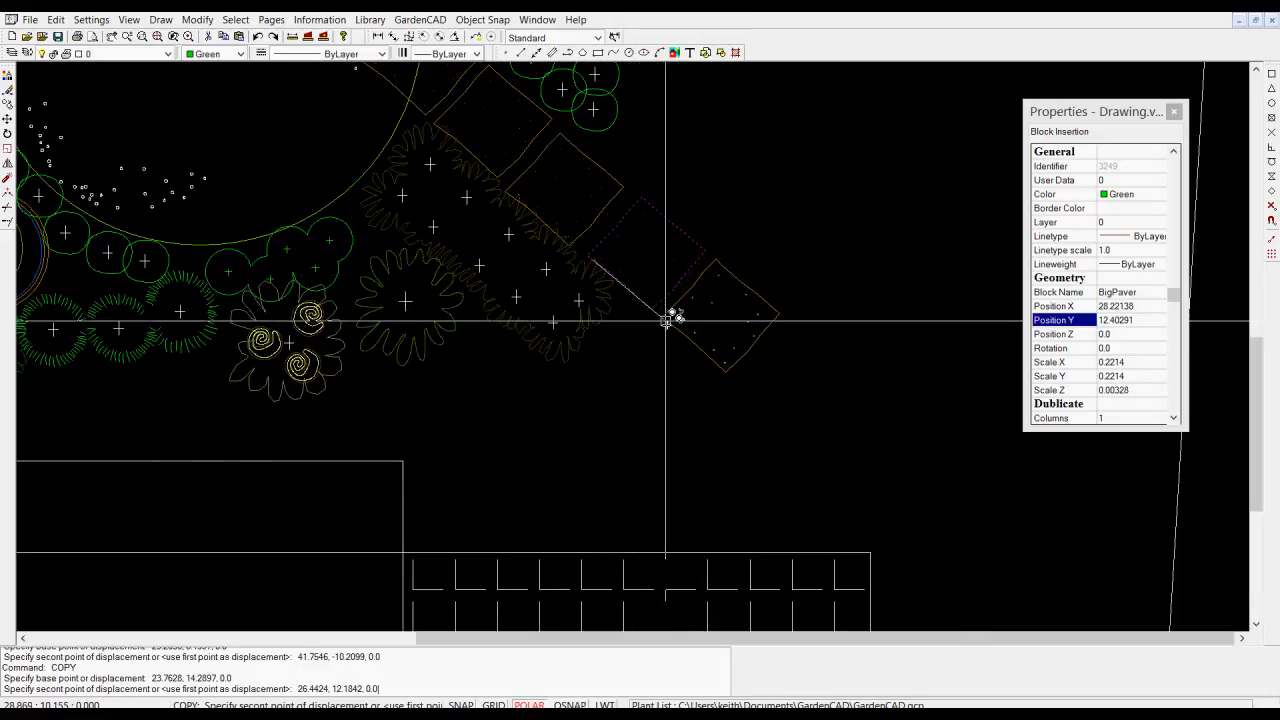
{"action": "left_click", "coordinate": [664, 316]}
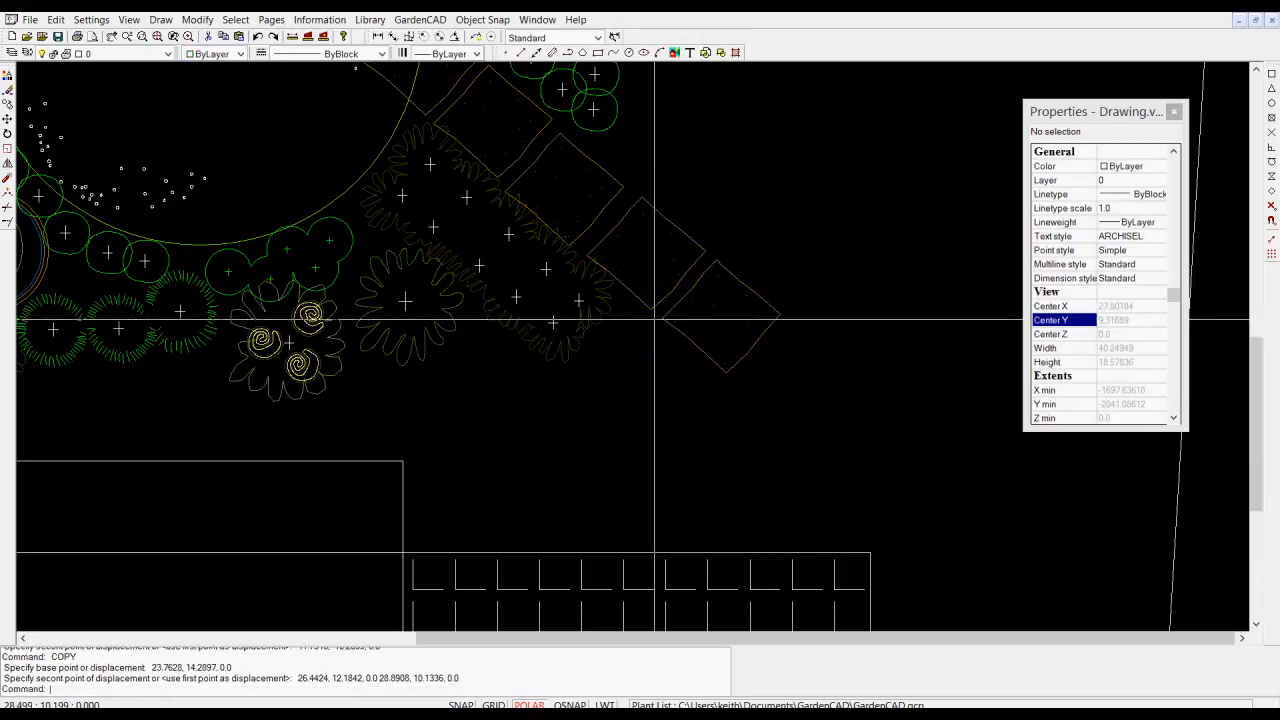
{"action": "scroll", "coordinate": [673, 350], "scroll_direction": "down", "scroll_amount": 1}
{"action": "scroll", "coordinate": [673, 349], "scroll_direction": "down", "scroll_amount": 1}
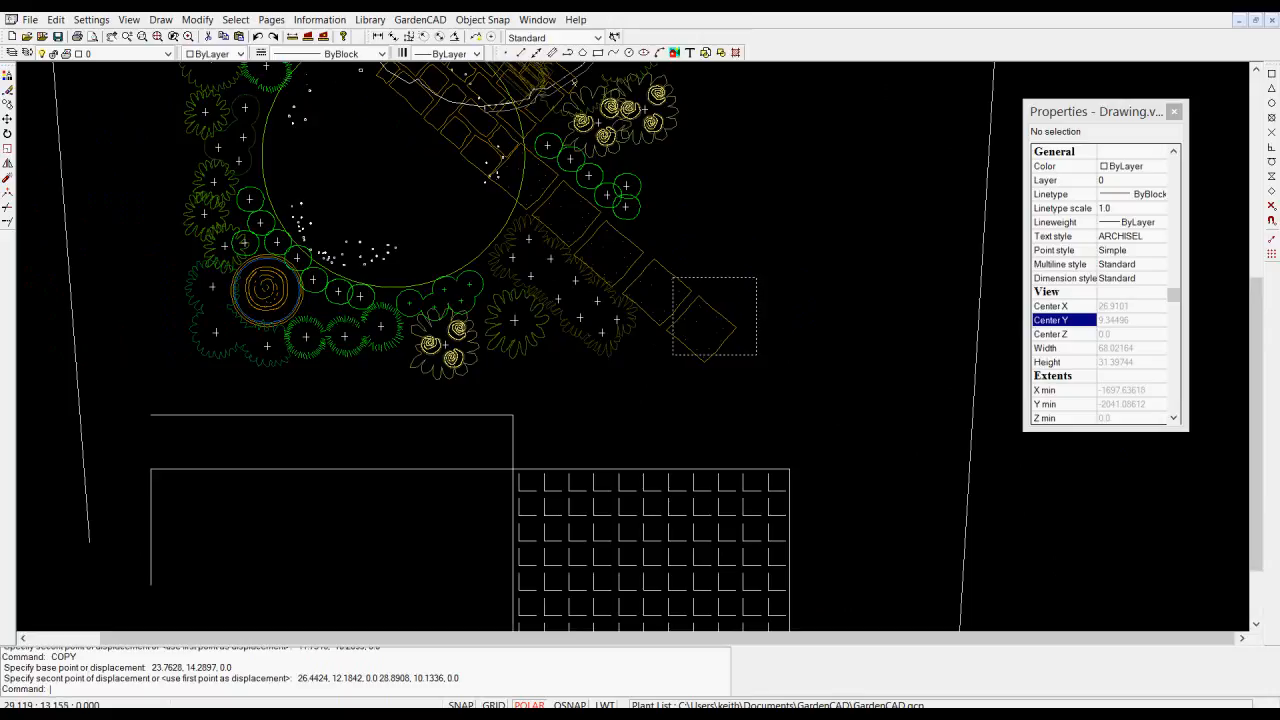
{"action": "left_click", "coordinate": [757, 277]}
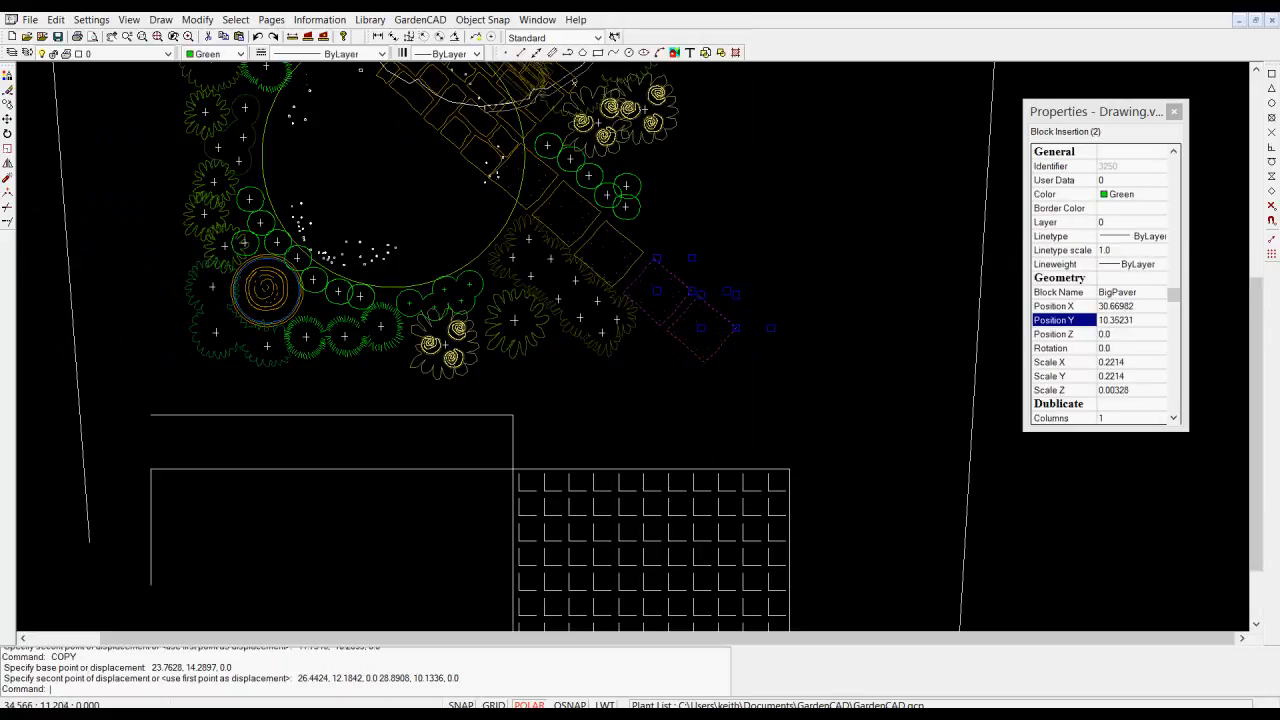
{"action": "key", "text": "Escape"}
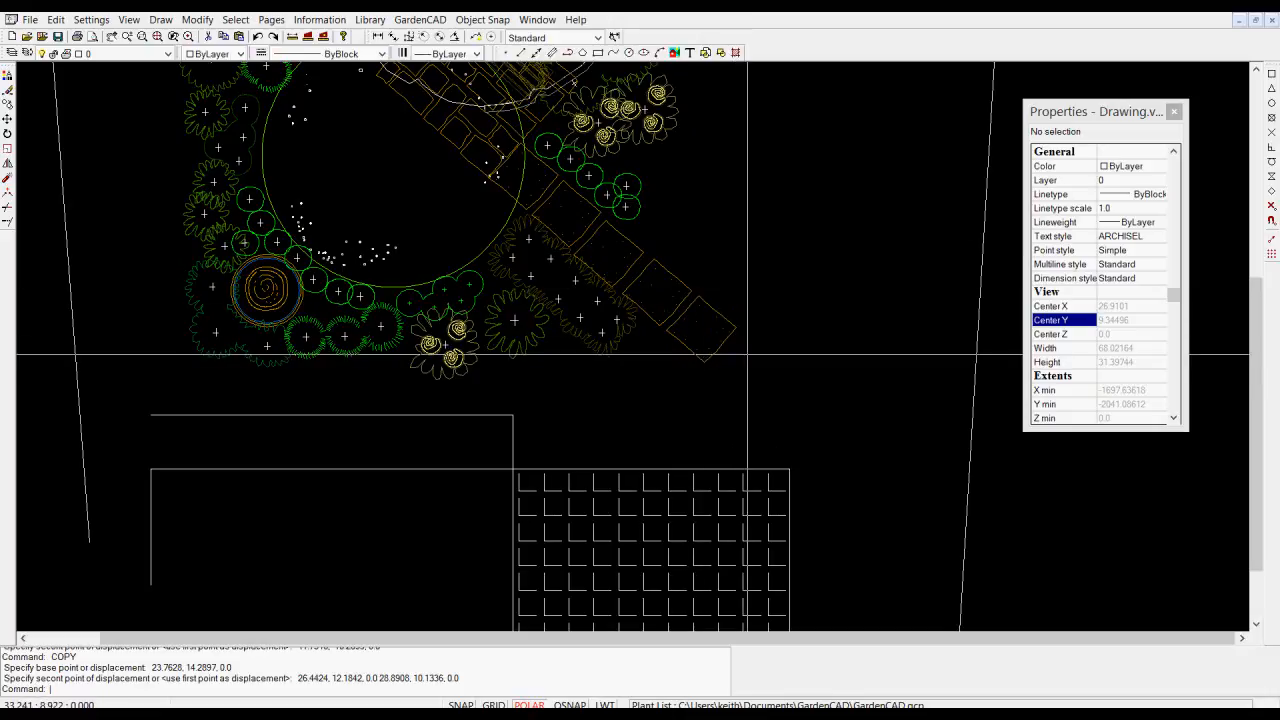
Rotate the last two BigPaver blocks of the diagonal path together by about 311.07 degrees, turning them straight toward the patio.
{"action": "left_click", "coordinate": [686, 271]}
{"action": "right_click", "coordinate": [723, 271]}
{"action": "left_click", "coordinate": [783, 352]}
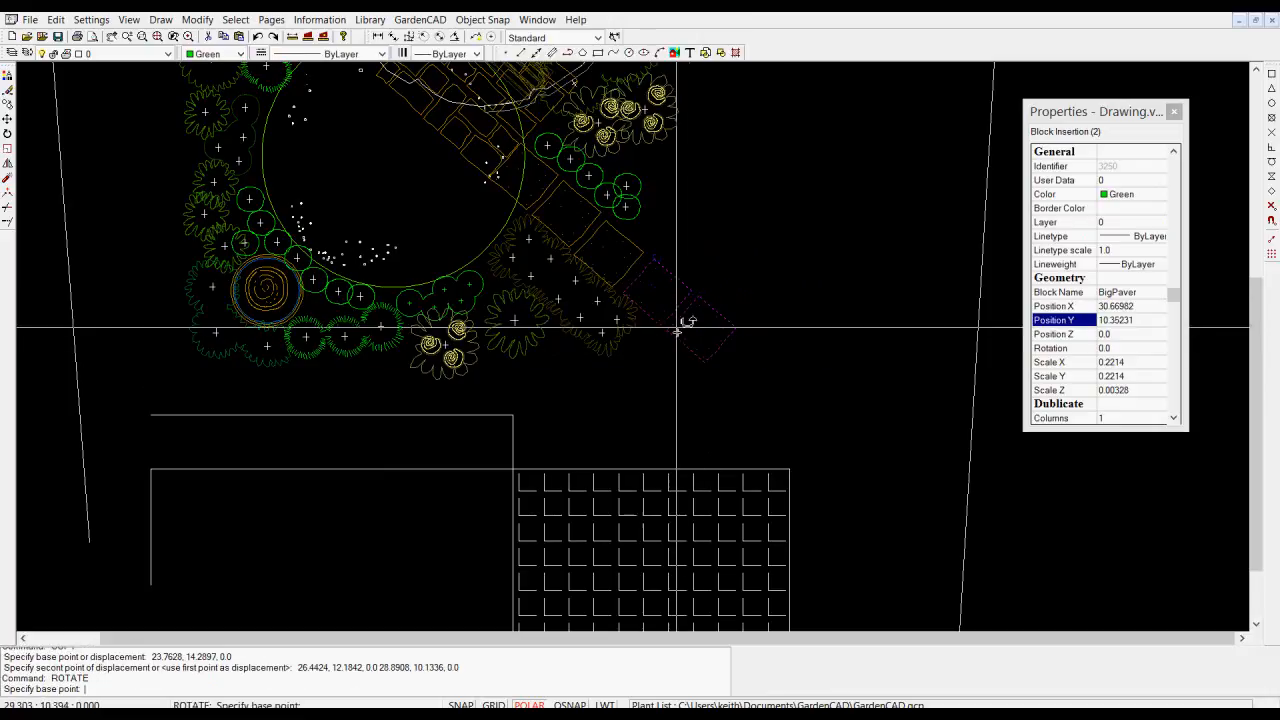
{"action": "left_click", "coordinate": [676, 313]}
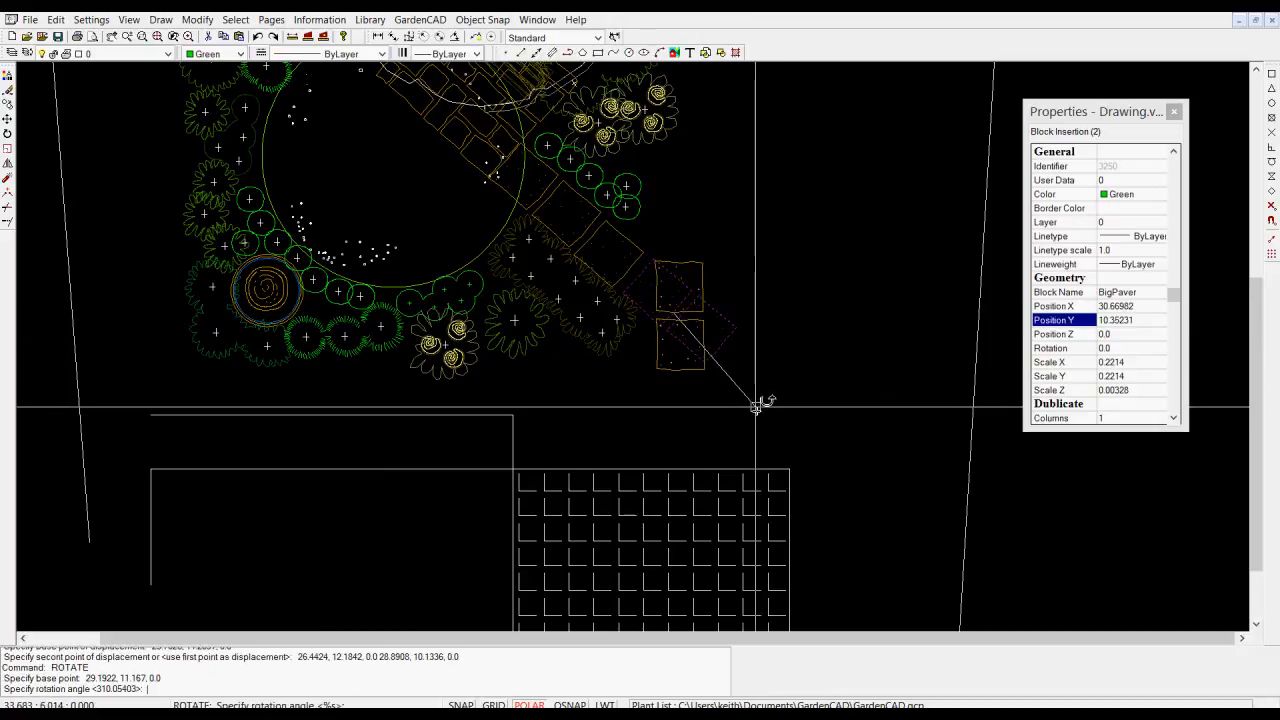
{"action": "left_click", "coordinate": [757, 405]}
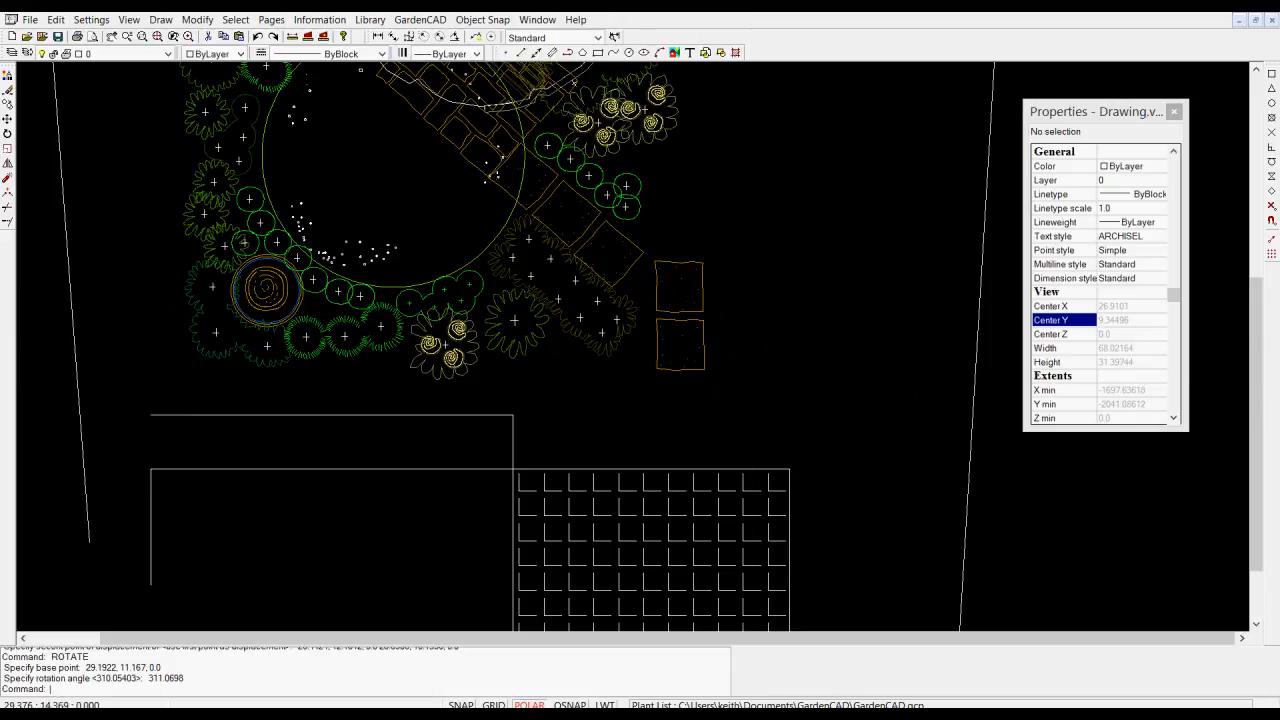
Move the two rotated pavers by about -2.28, -1.73 so they continue from the end of the diagonal path beside the hedge.
{"action": "left_click_drag", "start_coordinate": [745, 398], "coordinate": [663, 263]}
{"action": "right_click", "coordinate": [778, 346]}
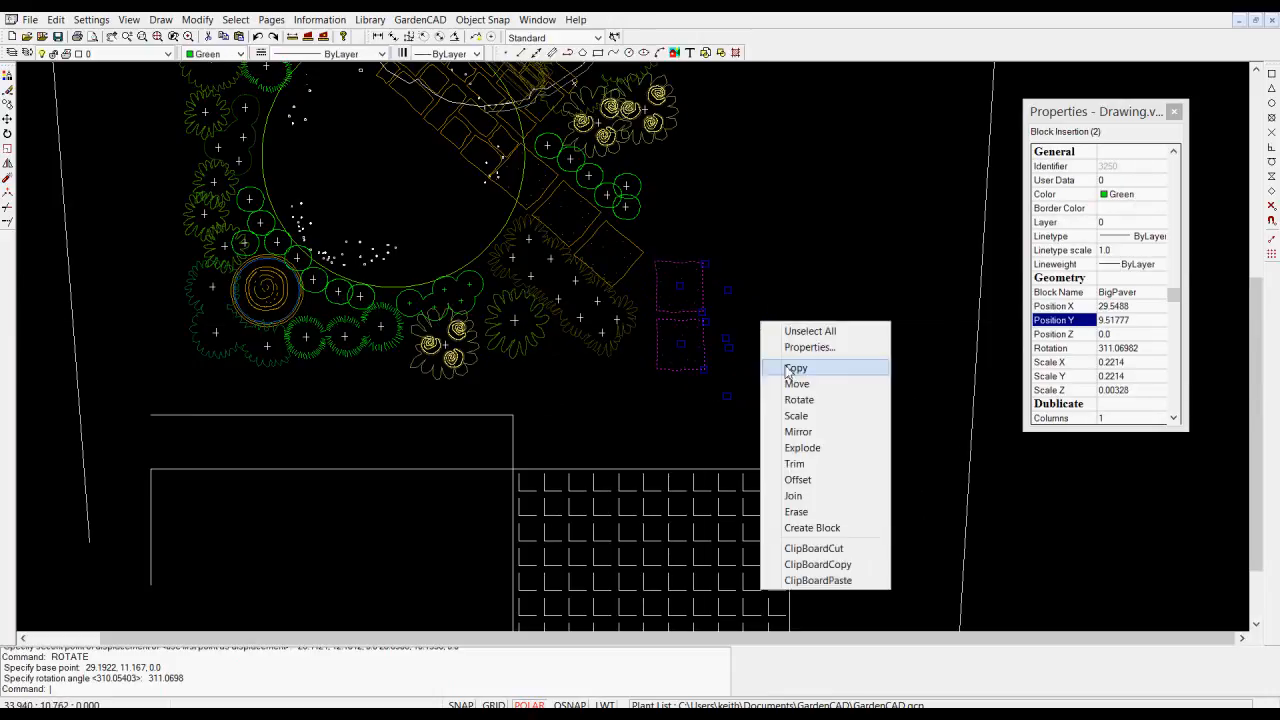
{"action": "left_click", "coordinate": [797, 383]}
{"action": "left_click", "coordinate": [690, 316]}
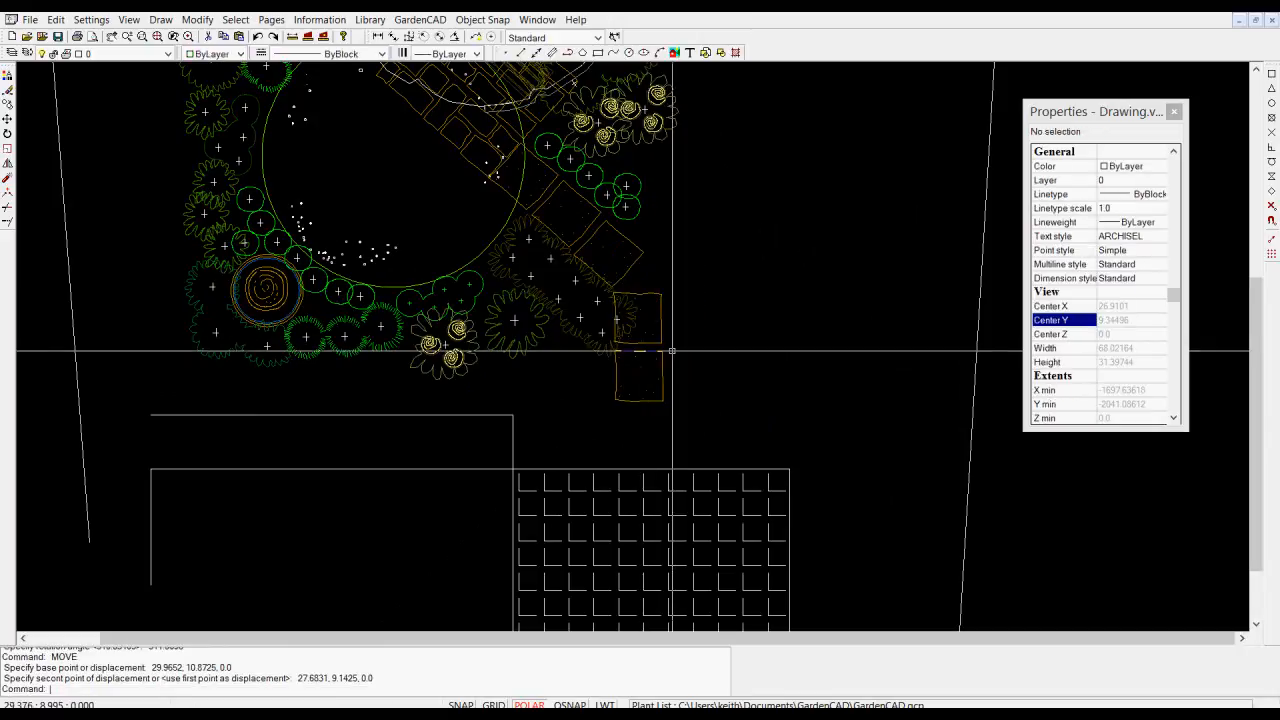
Scale the hedge block beside the paver path by a factor of 0.898 about a point near its middle.
{"action": "left_click", "coordinate": [568, 327]}
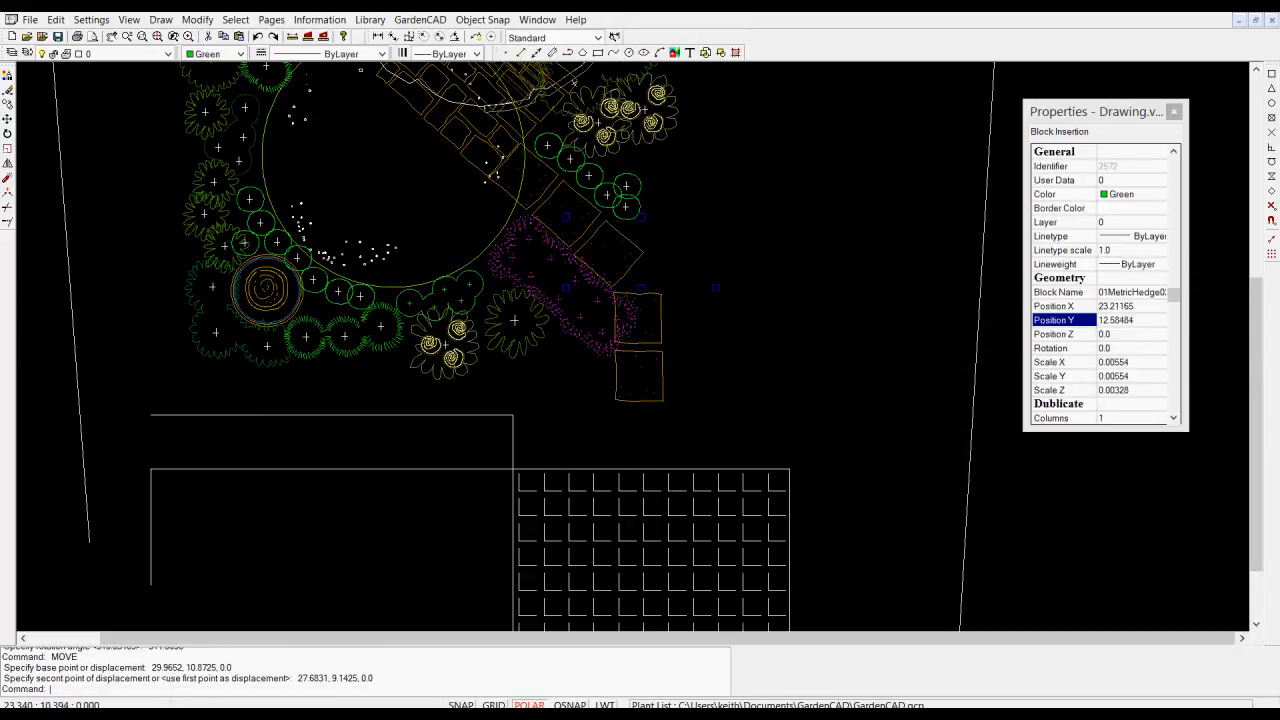
{"action": "right_click", "coordinate": [573, 301]}
{"action": "left_click", "coordinate": [606, 396]}
{"action": "left_click", "coordinate": [572, 284]}
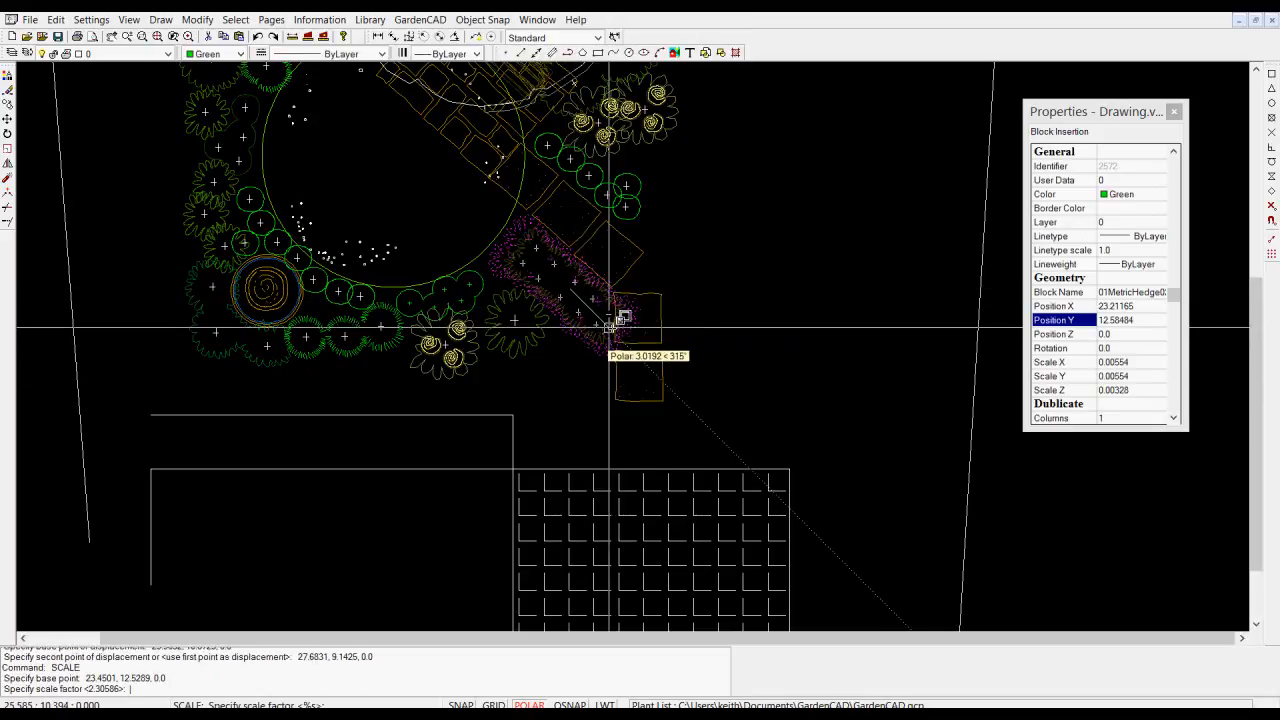
{"action": "type", "text": "0.898"}
{"action": "key", "text": "Return"}
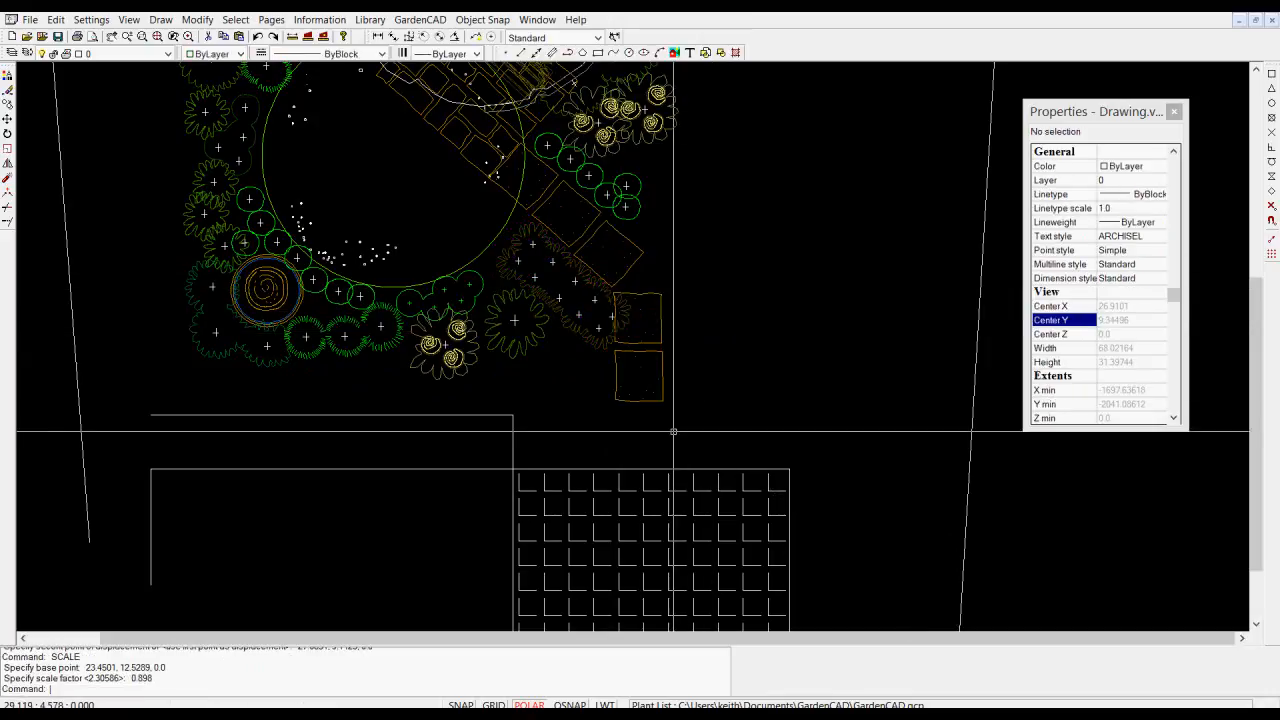
Copy the lowest paver about 3.17 straight down to bring the path to the patio edge.
{"action": "left_click", "coordinate": [658, 400]}
{"action": "right_click", "coordinate": [727, 370]}
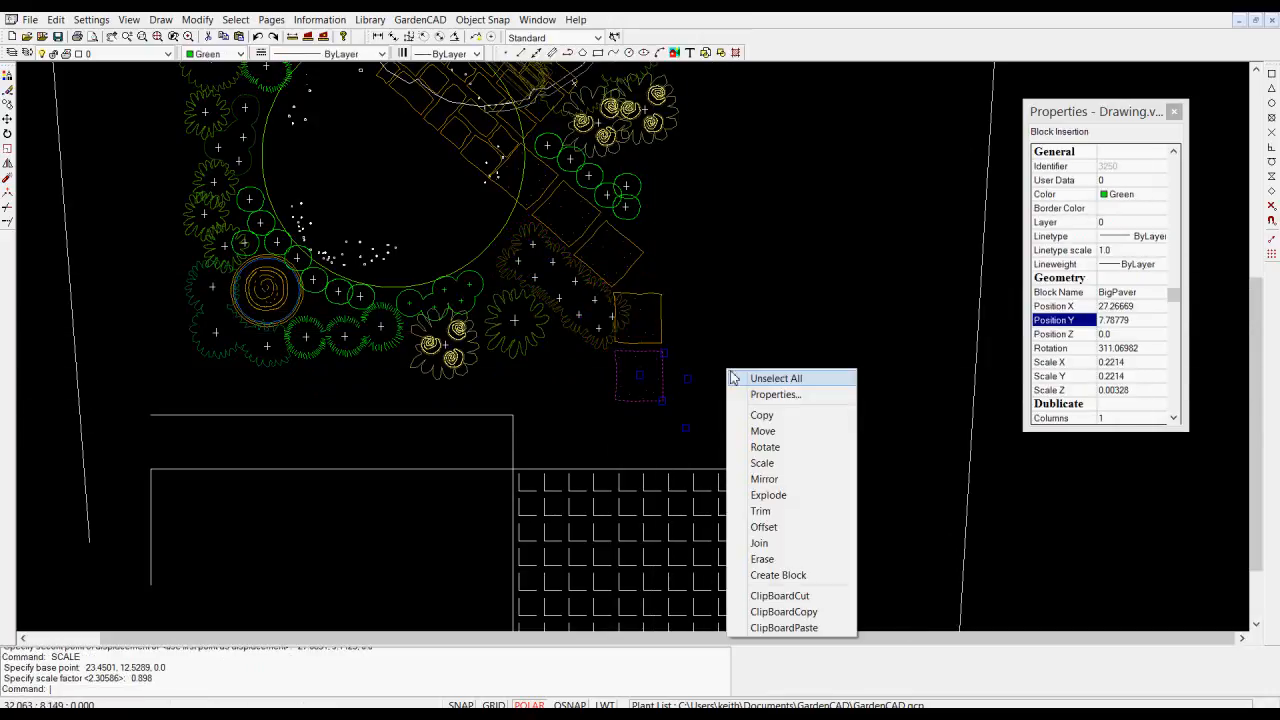
{"action": "left_click", "coordinate": [748, 414]}
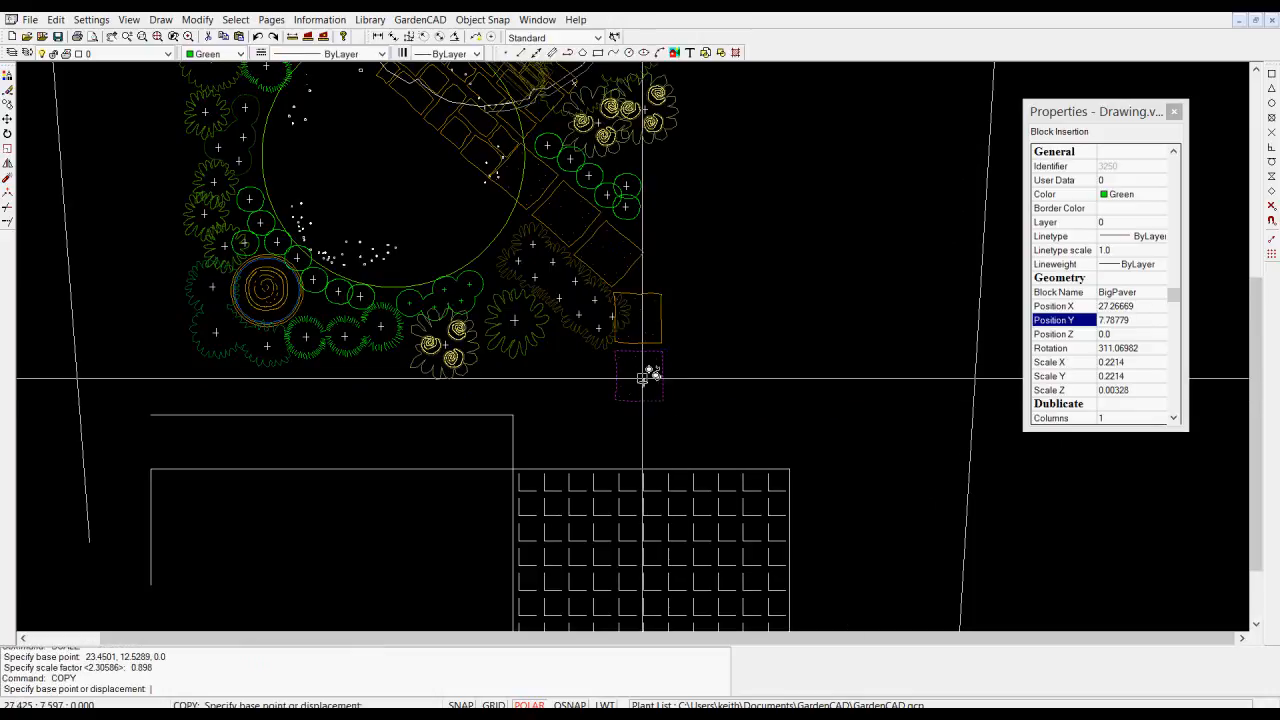
{"action": "left_click", "coordinate": [647, 380]}
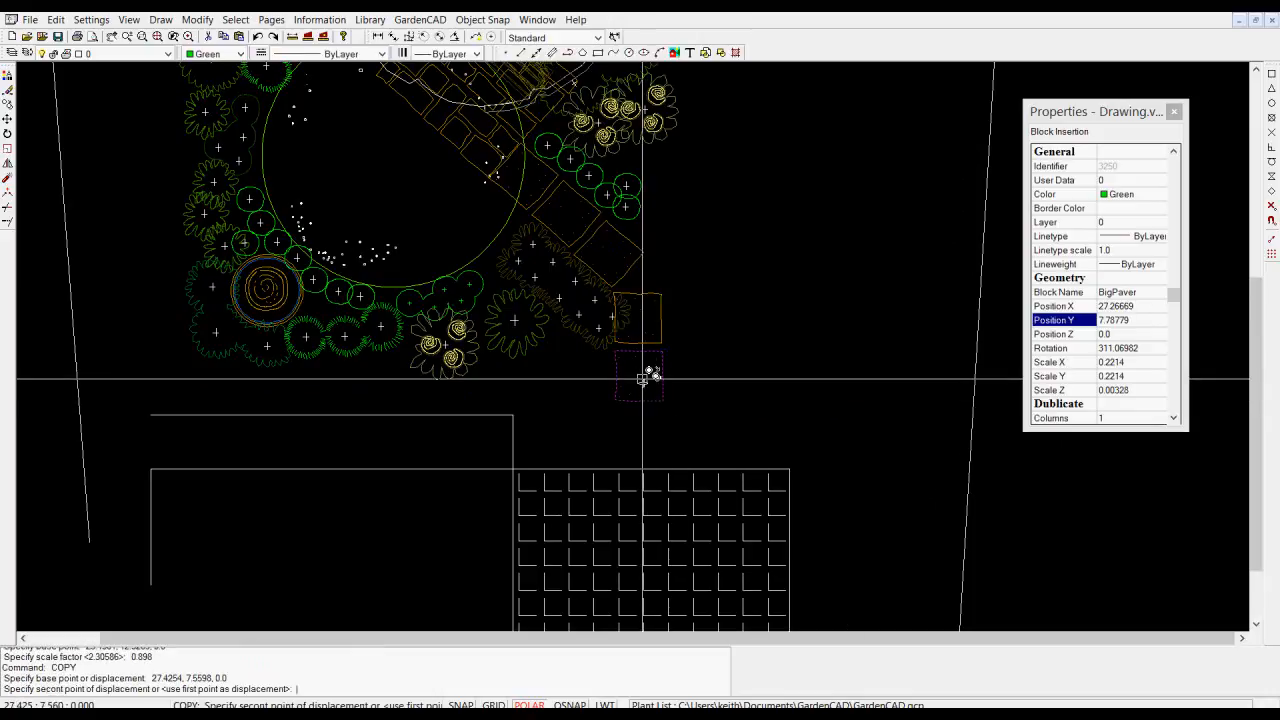
{"action": "left_click", "coordinate": [647, 437]}
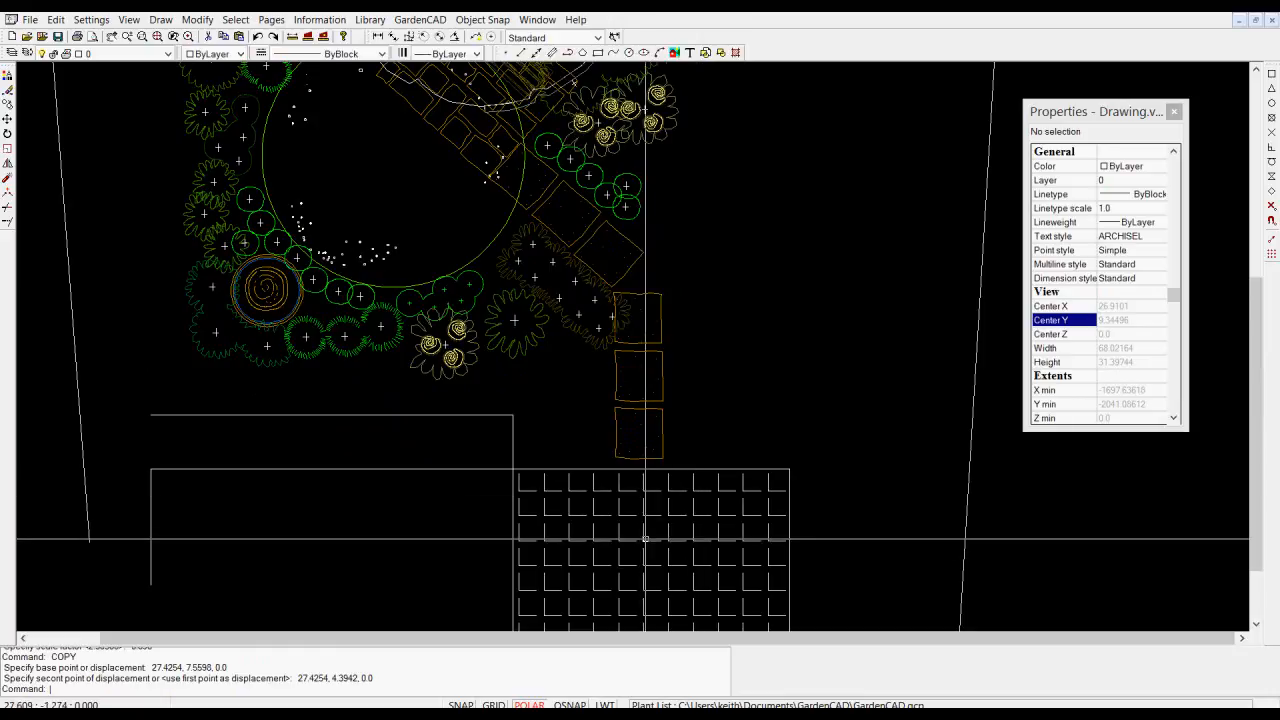
Draw a vertical line about 16.34 long straight down from the lower end of the left boundary line.
{"action": "middle_click_drag", "start_coordinate": [647, 540], "coordinate": [646, 453]}
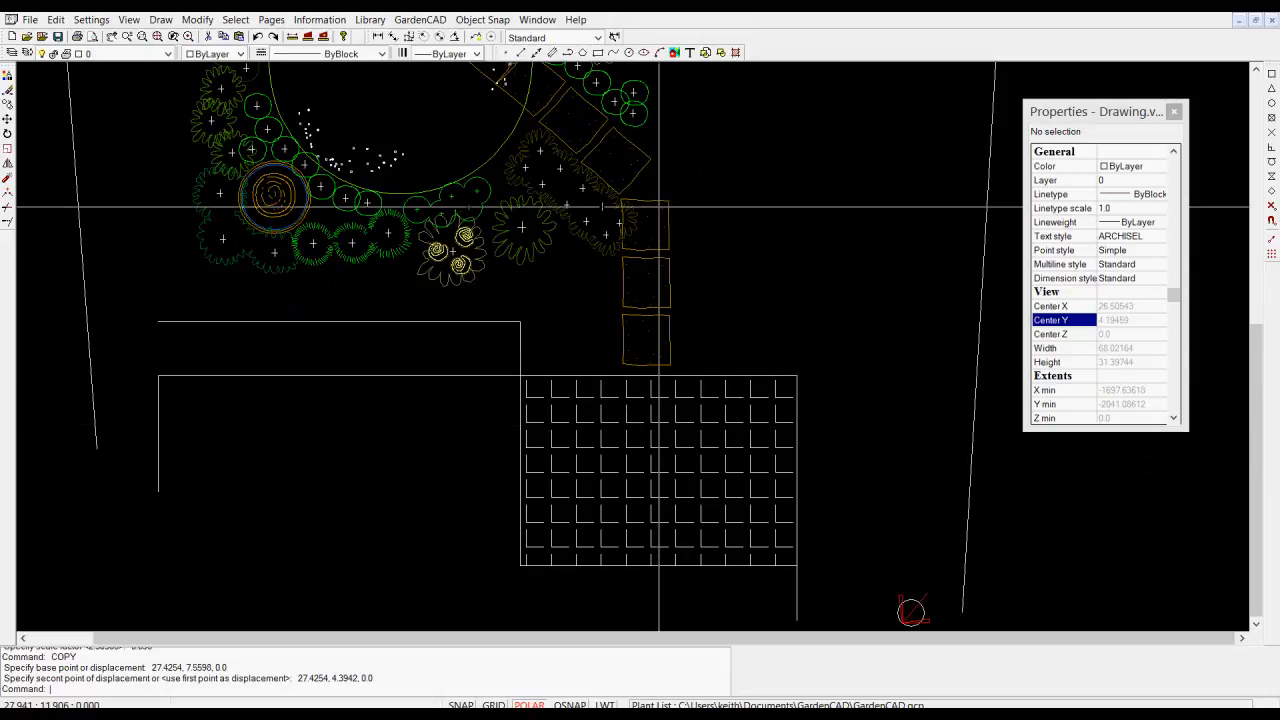
{"action": "scroll", "coordinate": [653, 234], "scroll_direction": "down", "scroll_amount": 3}
{"action": "scroll", "coordinate": [641, 252], "scroll_direction": "up", "scroll_amount": 1}
{"action": "middle_click_drag", "start_coordinate": [641, 252], "coordinate": [646, 327]}
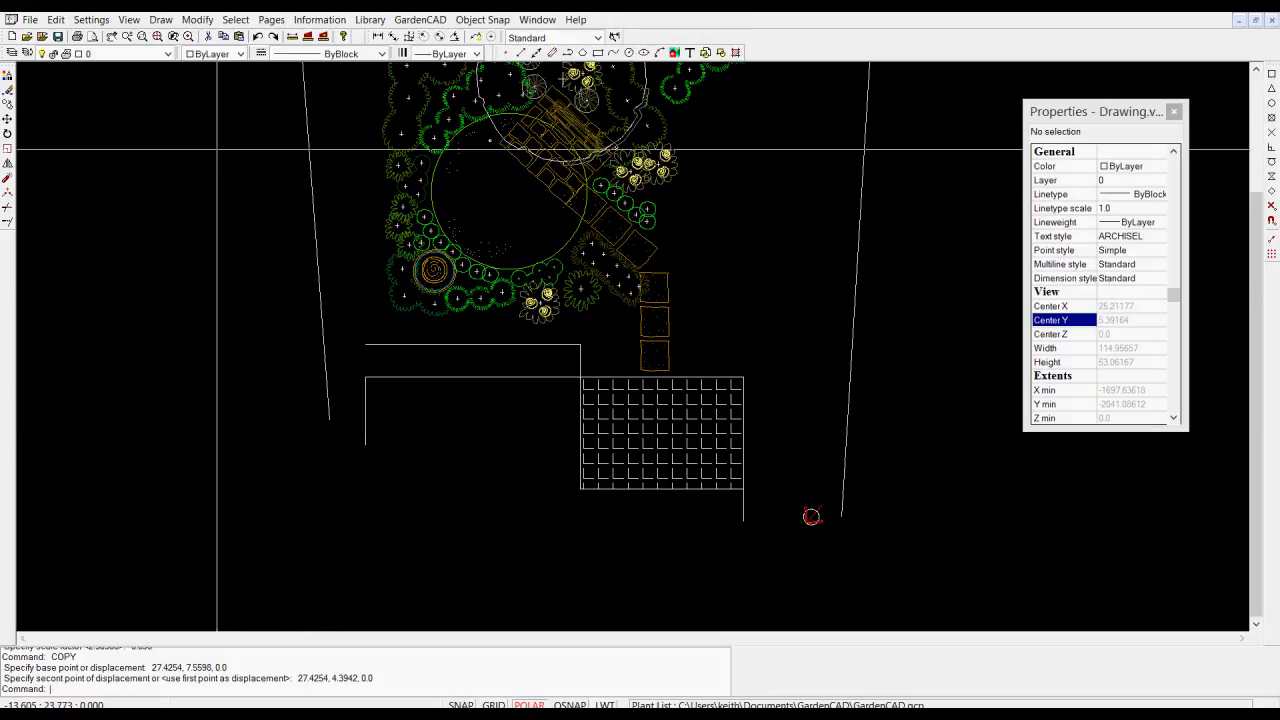
{"action": "left_click", "coordinate": [161, 19]}
{"action": "left_click", "coordinate": [126, 51]}
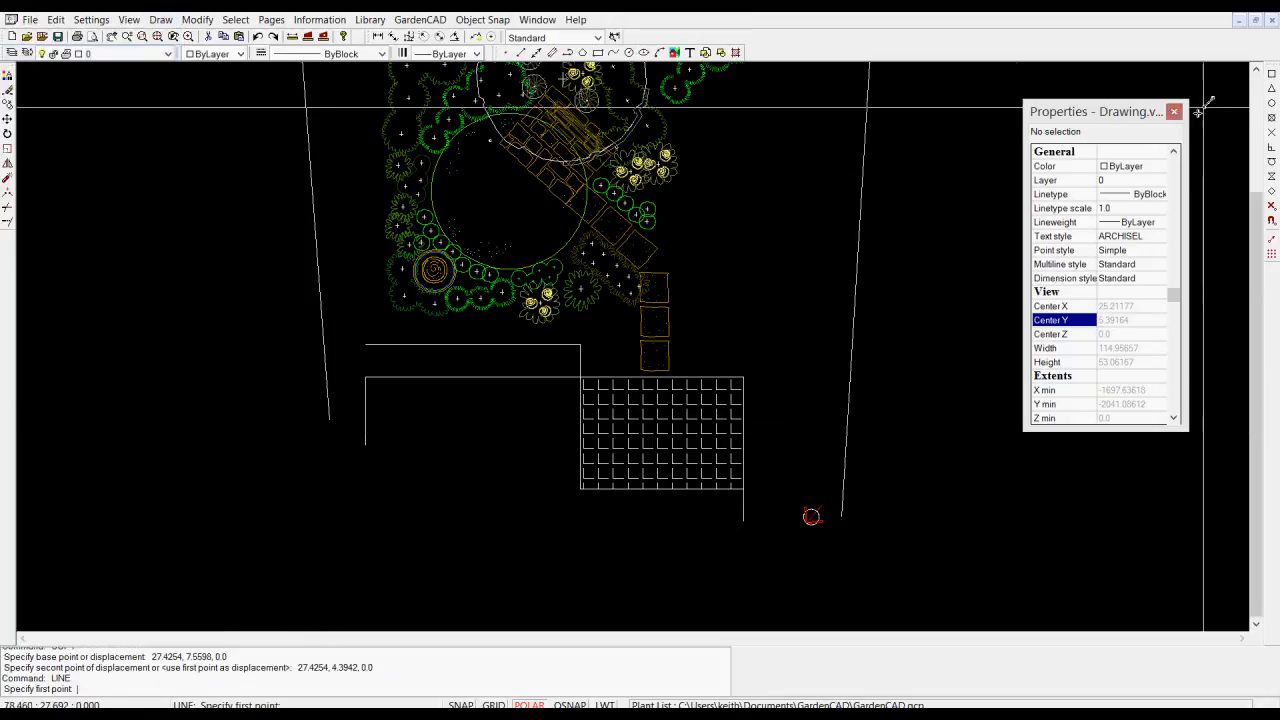
{"action": "left_click", "coordinate": [330, 419]}
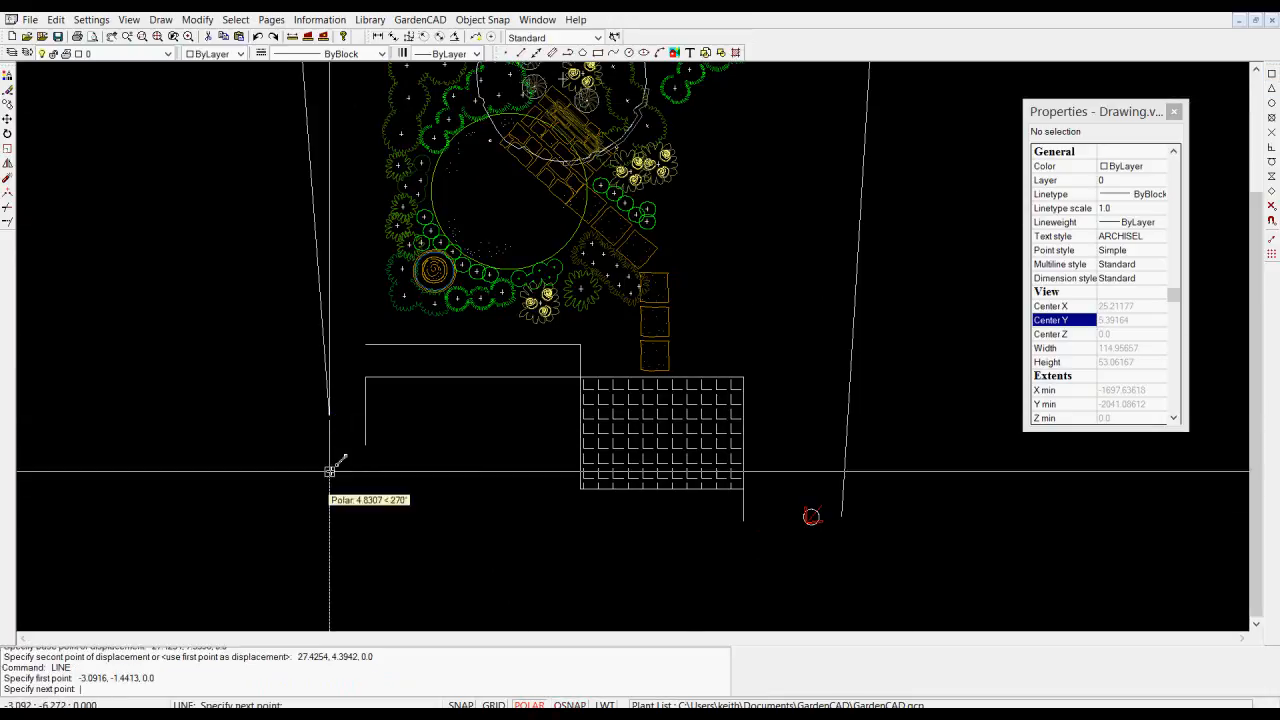
{"action": "left_click", "coordinate": [330, 596]}
{"action": "right_click", "coordinate": [330, 588]}
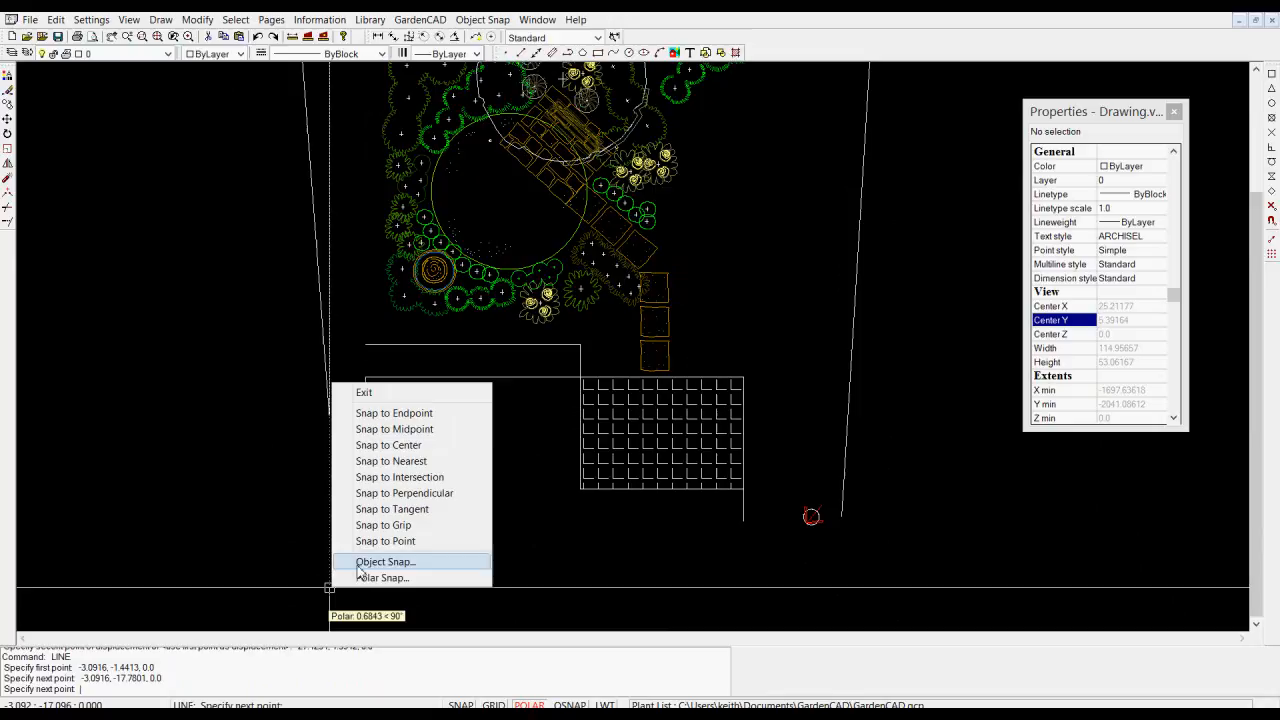
{"action": "left_click", "coordinate": [364, 392]}
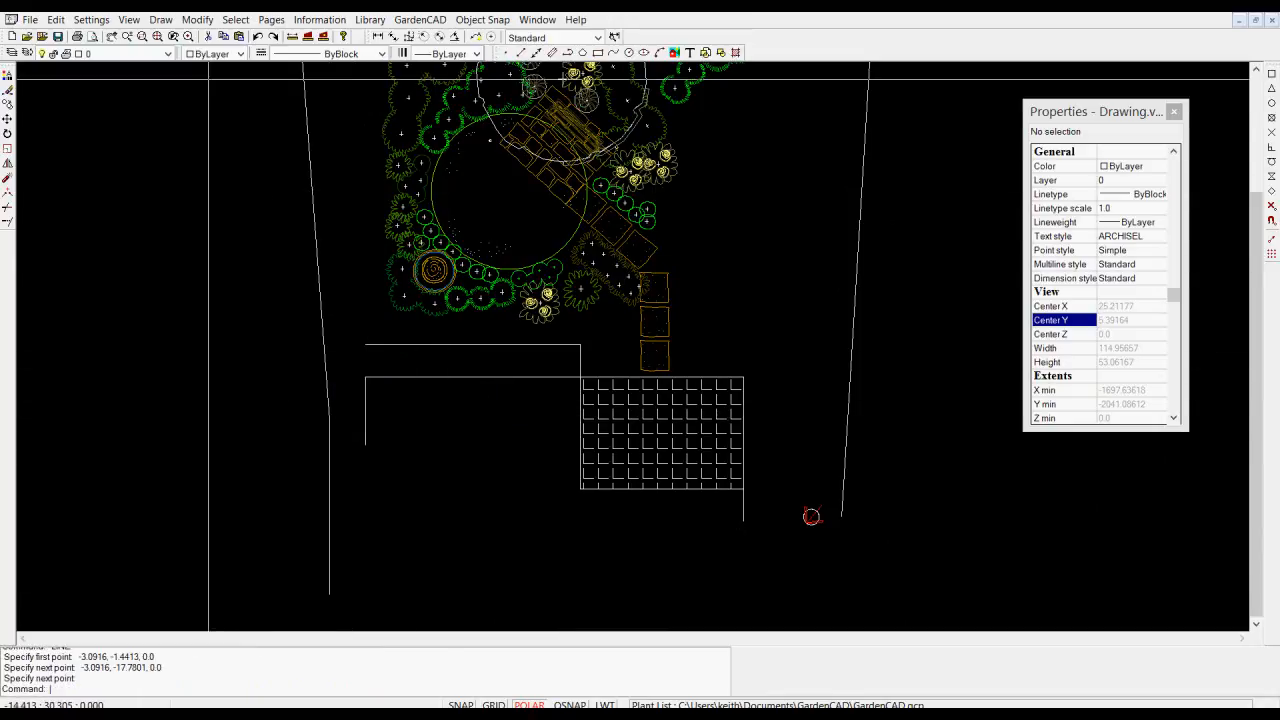
Offset the house's left vertical wall line by 3 toward the left boundary.
{"action": "left_click", "coordinate": [197, 19]}
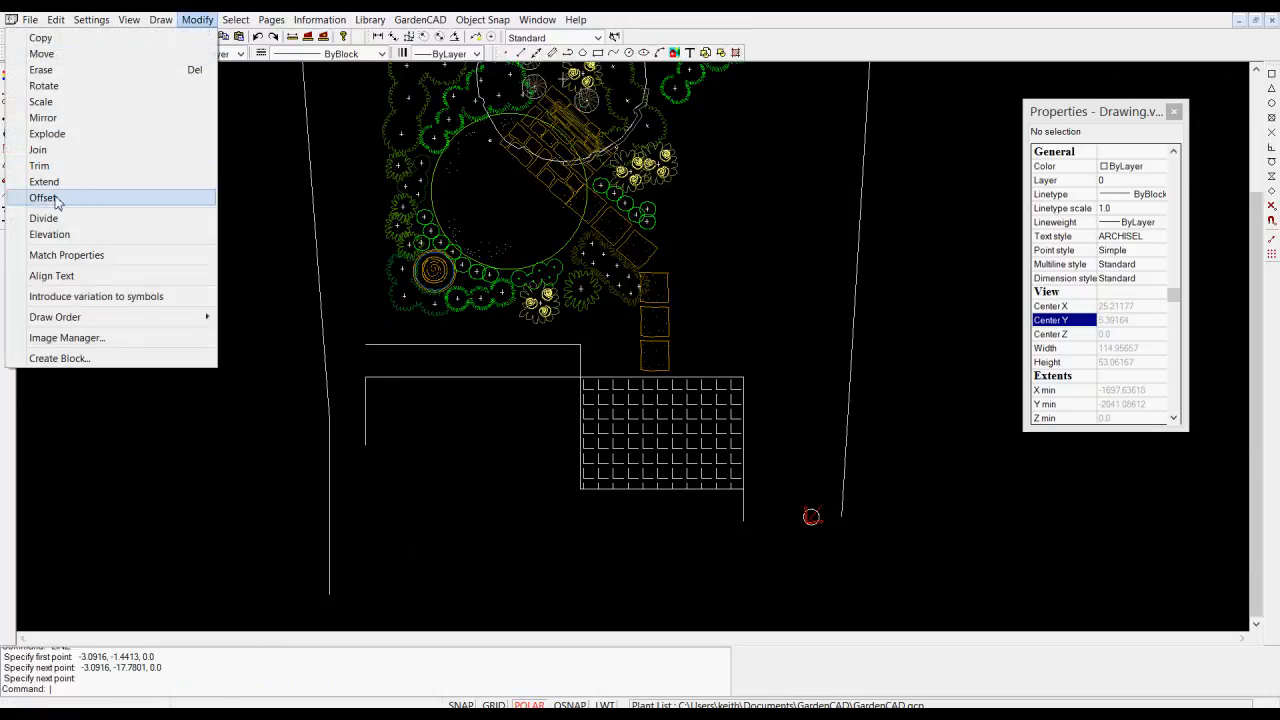
{"action": "left_click", "coordinate": [78, 200]}
{"action": "left_click", "coordinate": [365, 430]}
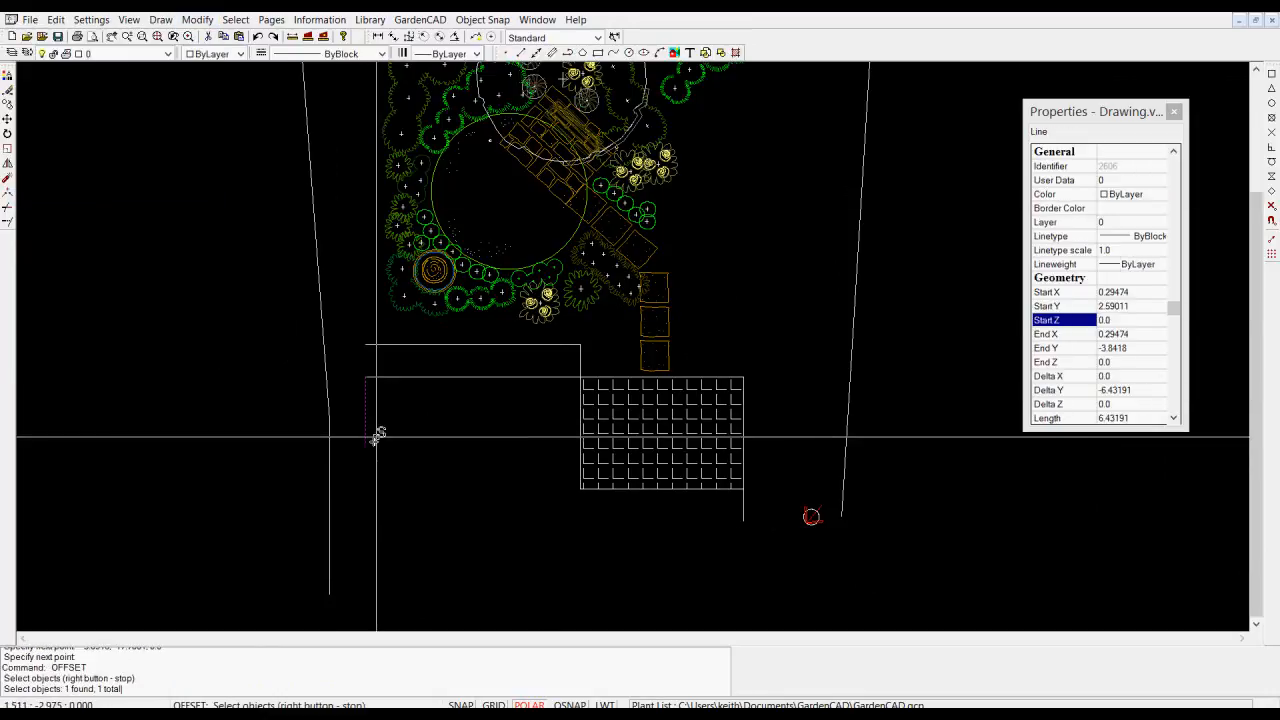
{"action": "right_click", "coordinate": [398, 425]}
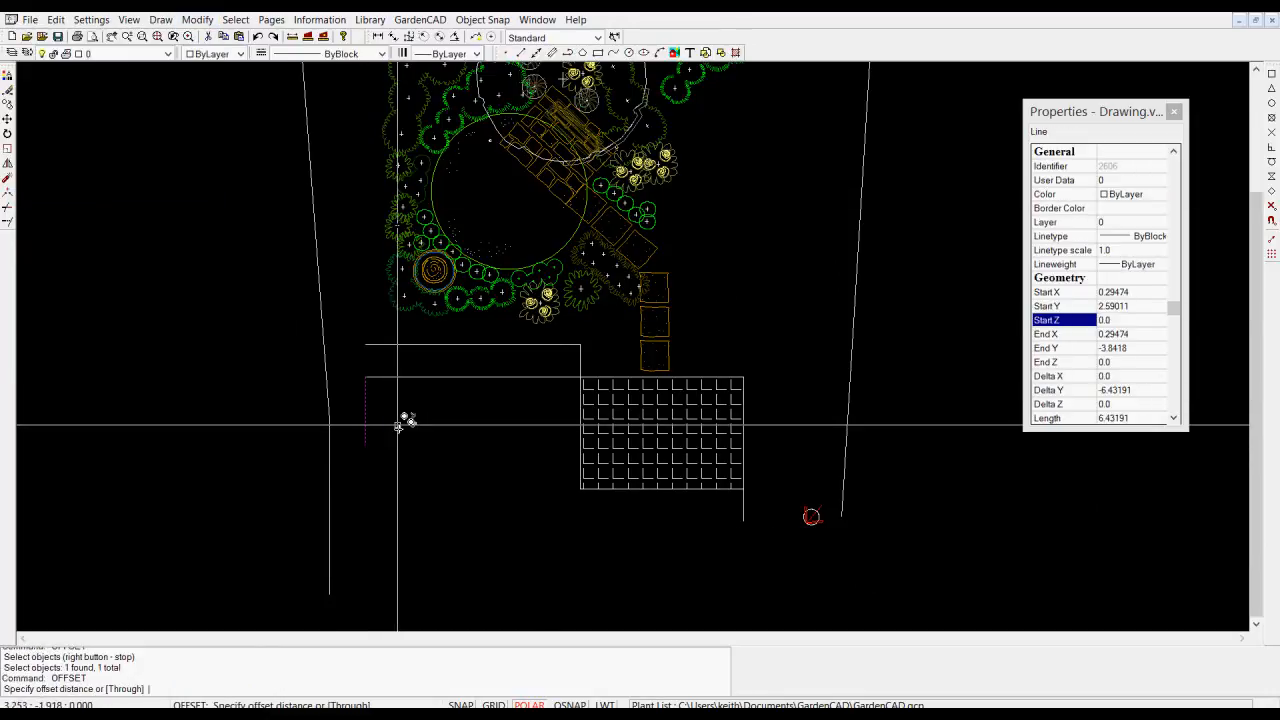
{"action": "key", "text": "Return"}
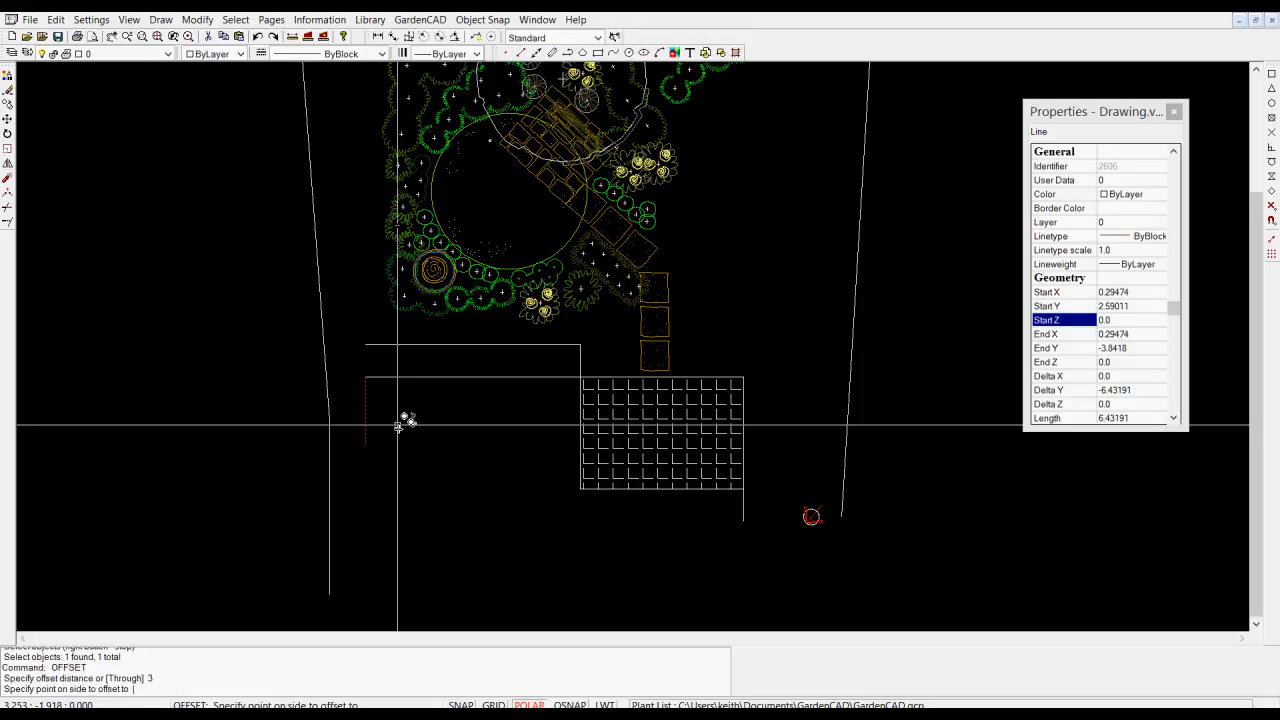
{"action": "left_click", "coordinate": [352, 421]}
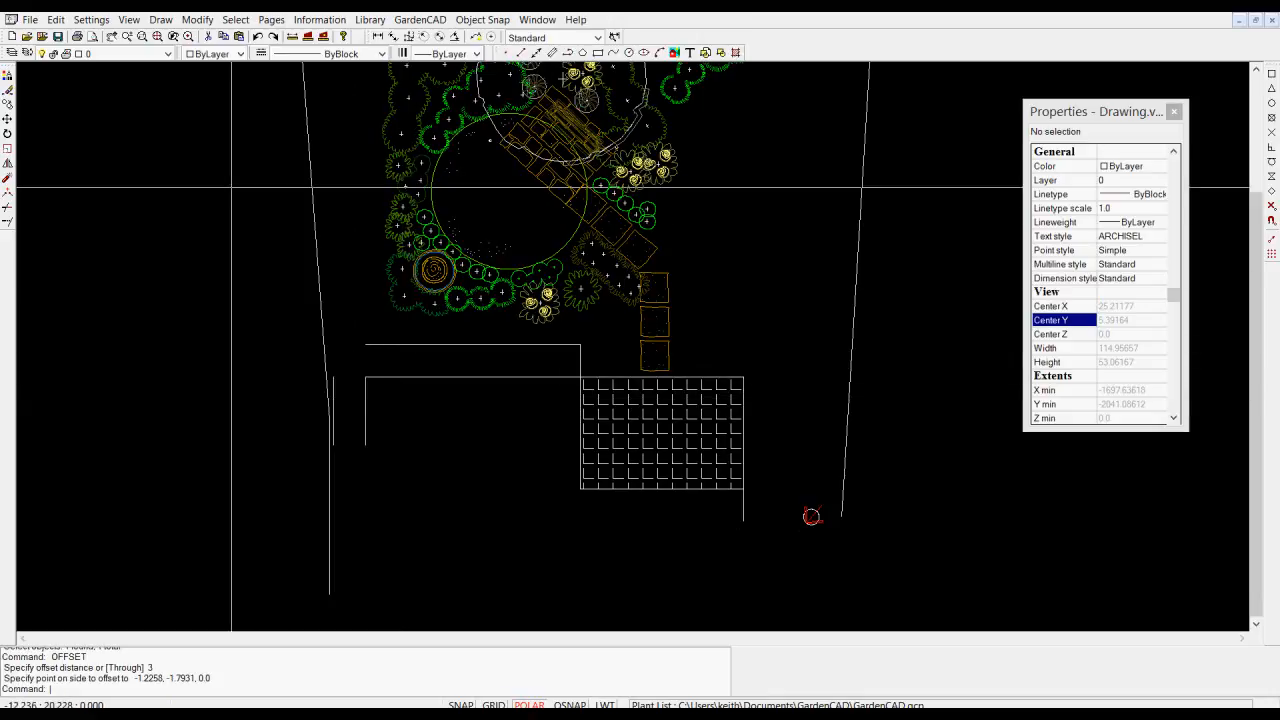
Extend the strip's horizontal offset line to the sloping left boundary line.
{"action": "left_click", "coordinate": [205, 22]}
{"action": "left_click", "coordinate": [71, 181]}
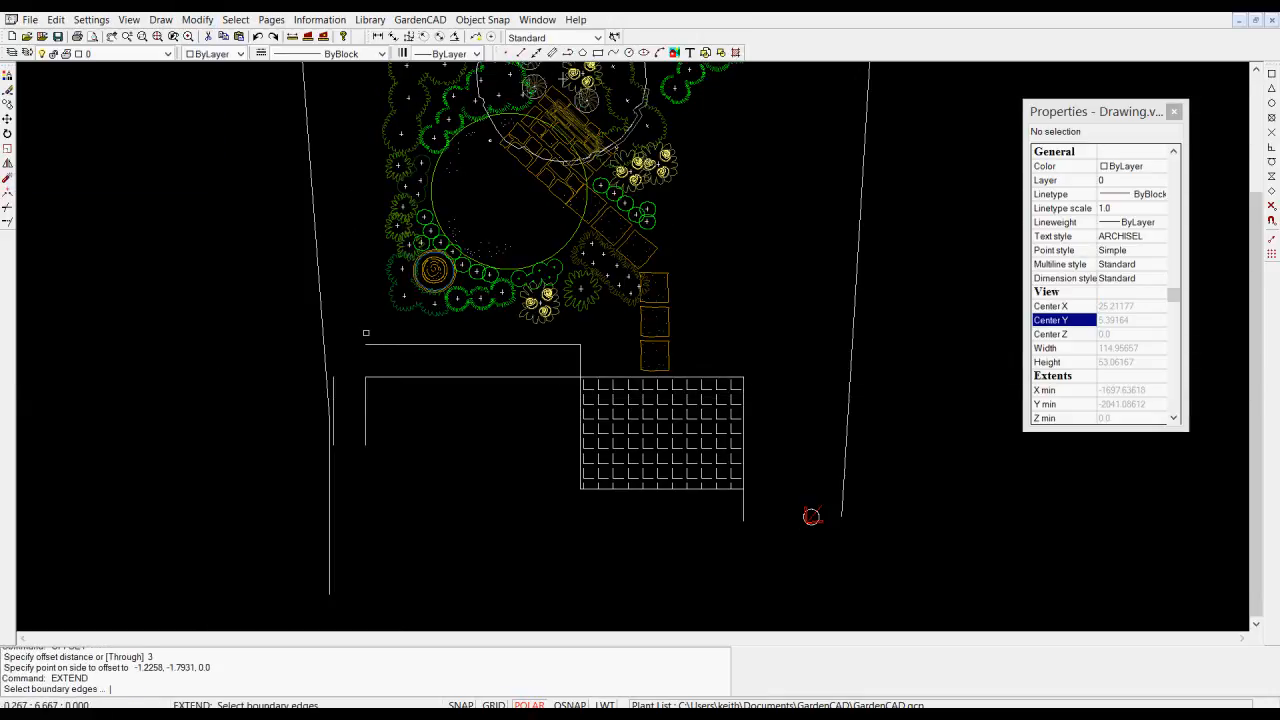
{"action": "left_click", "coordinate": [327, 331]}
{"action": "key", "text": "Return"}
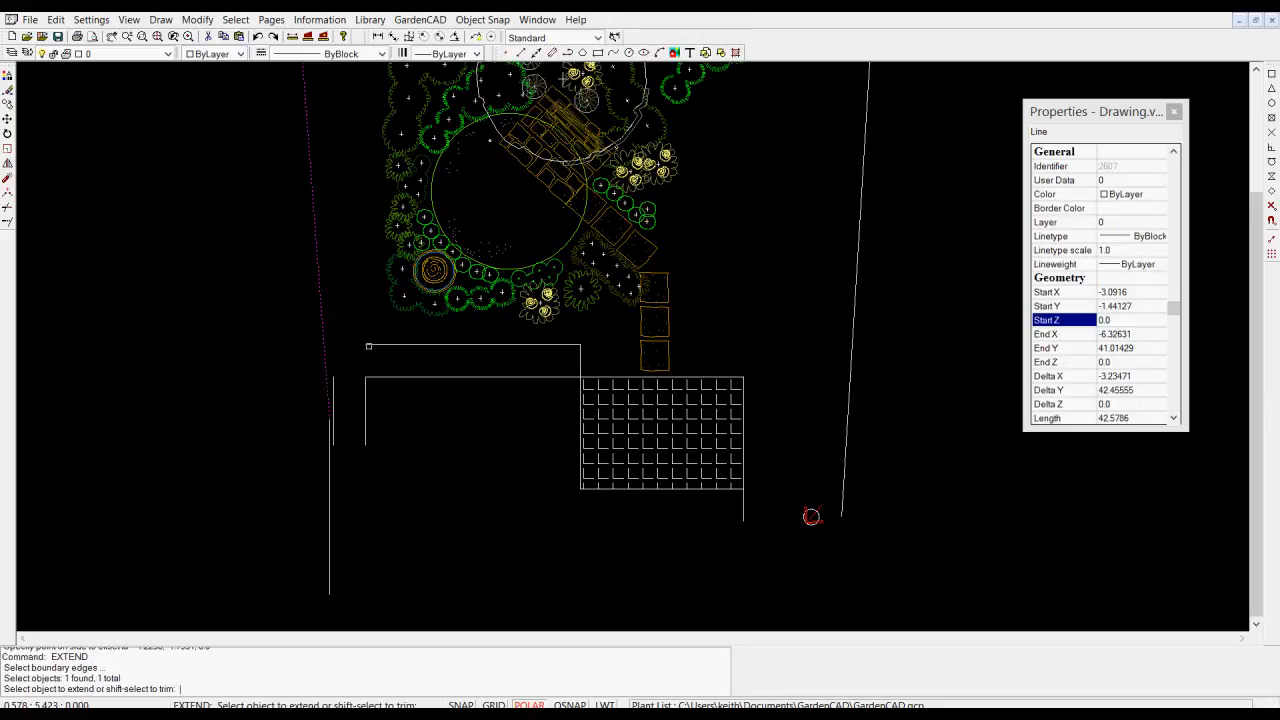
{"action": "right_click", "coordinate": [299, 331]}
Extend the strip's vertical offset line up to the horizontal offset line.
{"action": "right_click", "coordinate": [239, 328]}
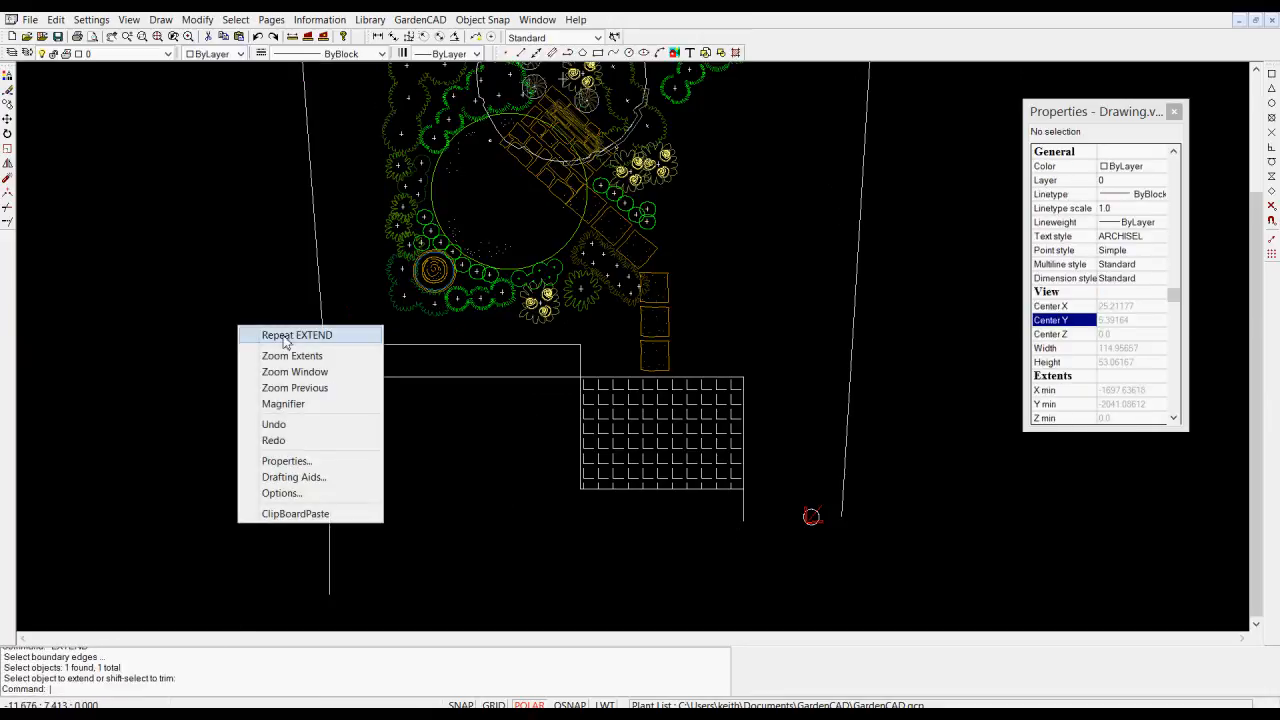
{"action": "left_click", "coordinate": [284, 337]}
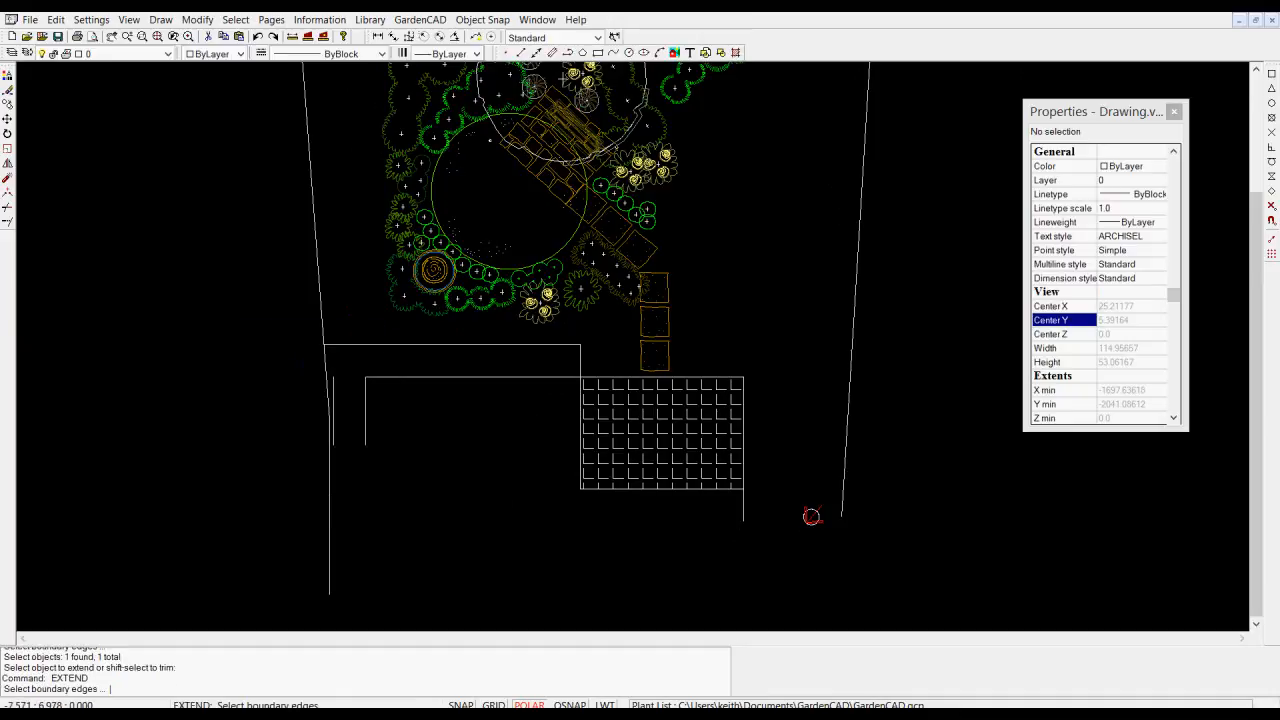
{"action": "left_click", "coordinate": [366, 346]}
{"action": "key", "text": "Return"}
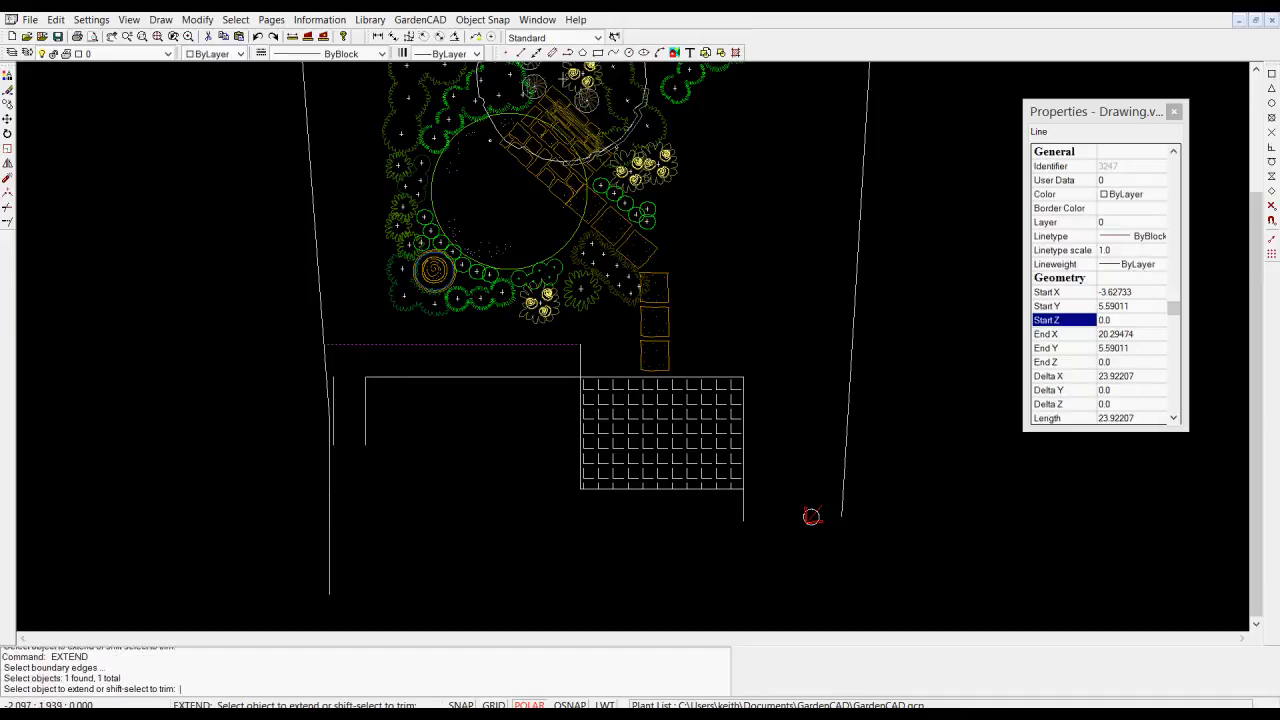
{"action": "key", "text": "Return"}
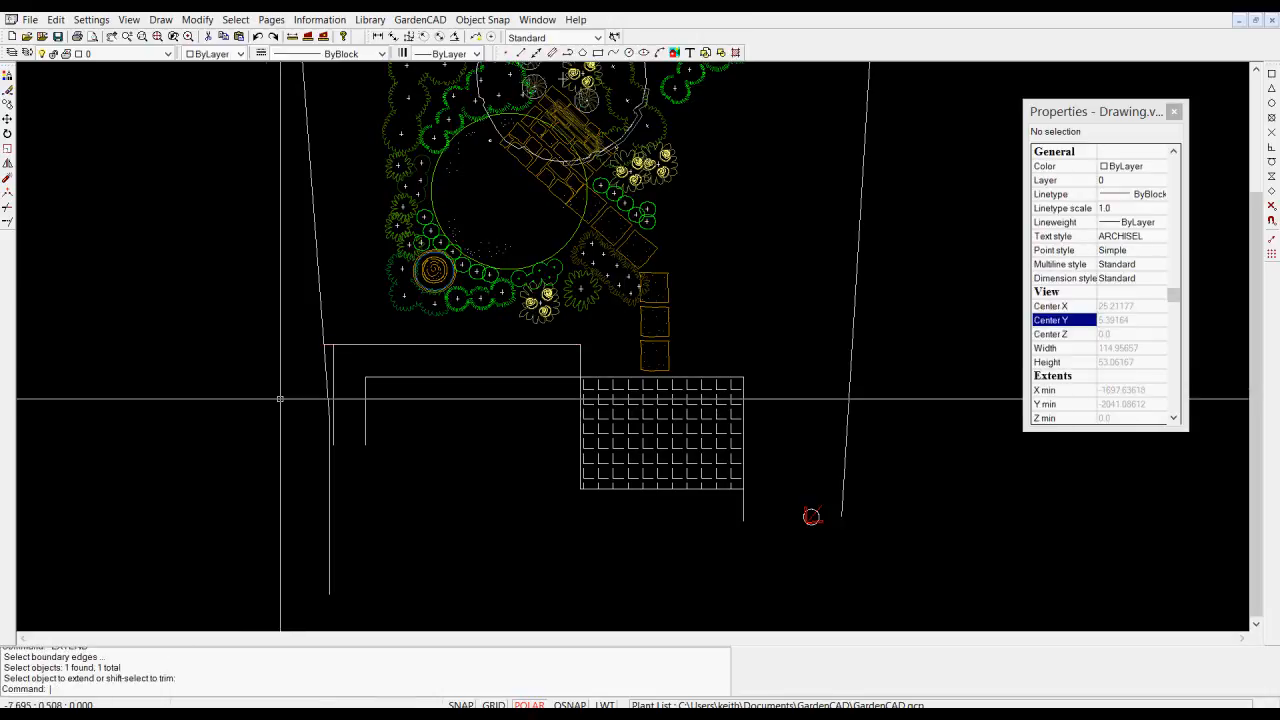
Trim the horizontal strip line where it runs past the vertical offset line, forming a clean outer corner.
{"action": "scroll", "coordinate": [340, 345], "scroll_direction": "up", "scroll_amount": 3}
{"action": "left_click", "coordinate": [197, 19]}
{"action": "left_click", "coordinate": [40, 165]}
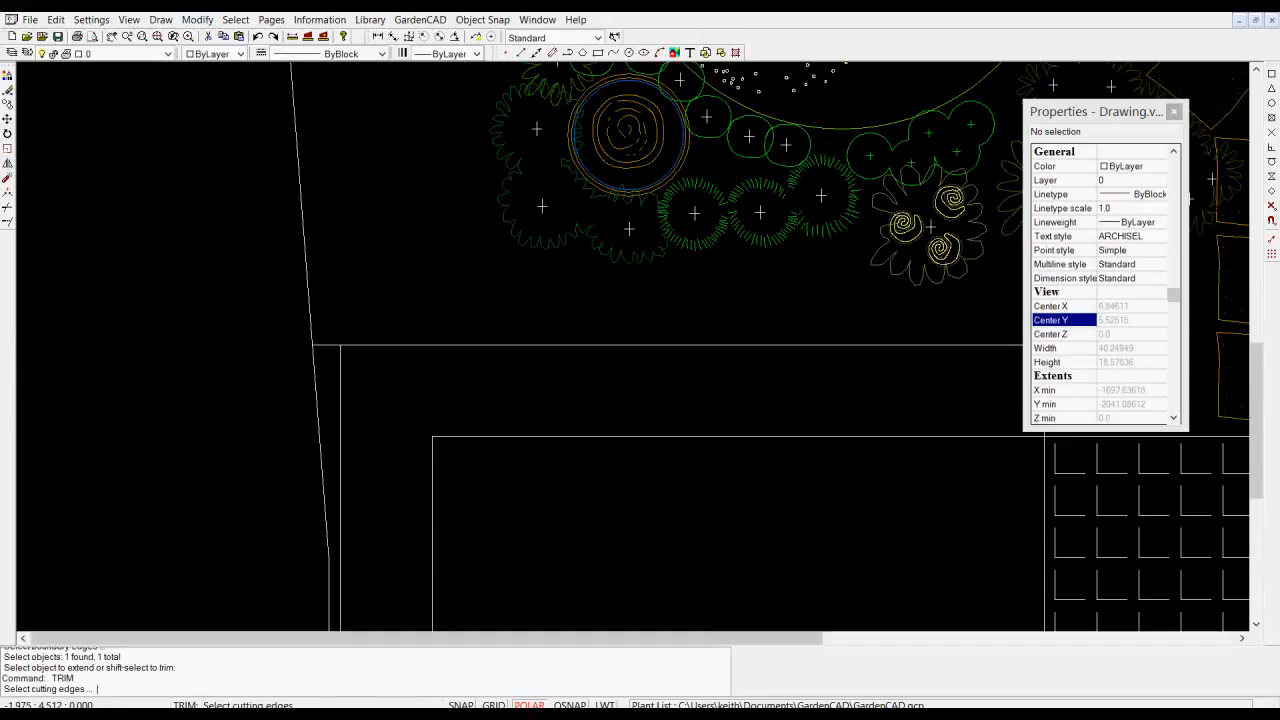
{"action": "left_click", "coordinate": [340, 382]}
{"action": "key", "text": "Return"}
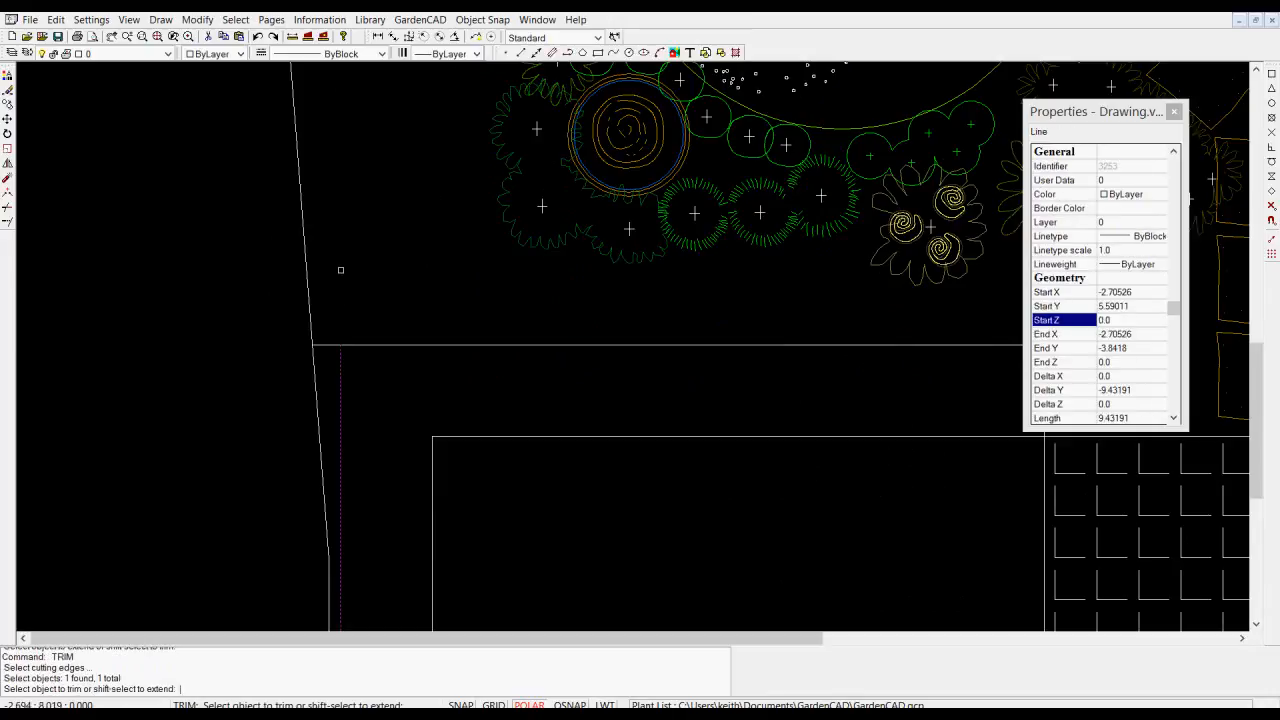
{"action": "key", "text": "Return"}
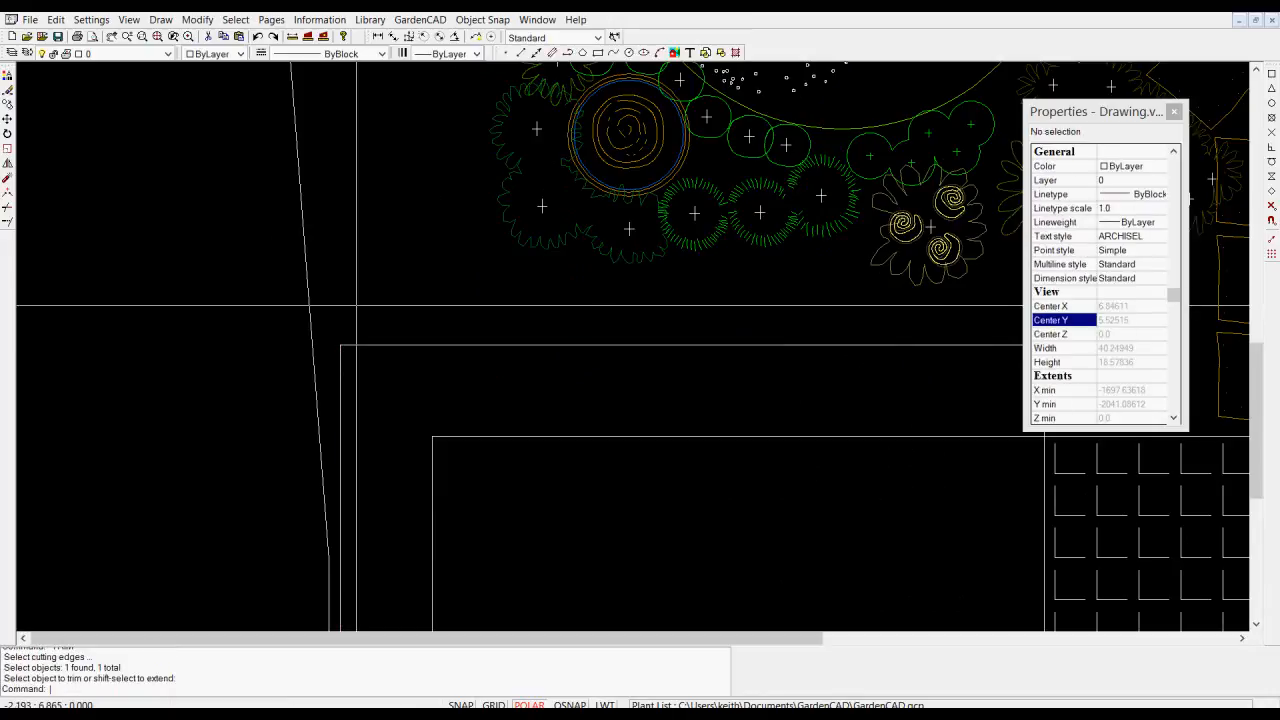
{"action": "scroll", "coordinate": [349, 297], "scroll_direction": "down", "scroll_amount": 3}
{"action": "scroll", "coordinate": [375, 500], "scroll_direction": "up", "scroll_amount": 1}
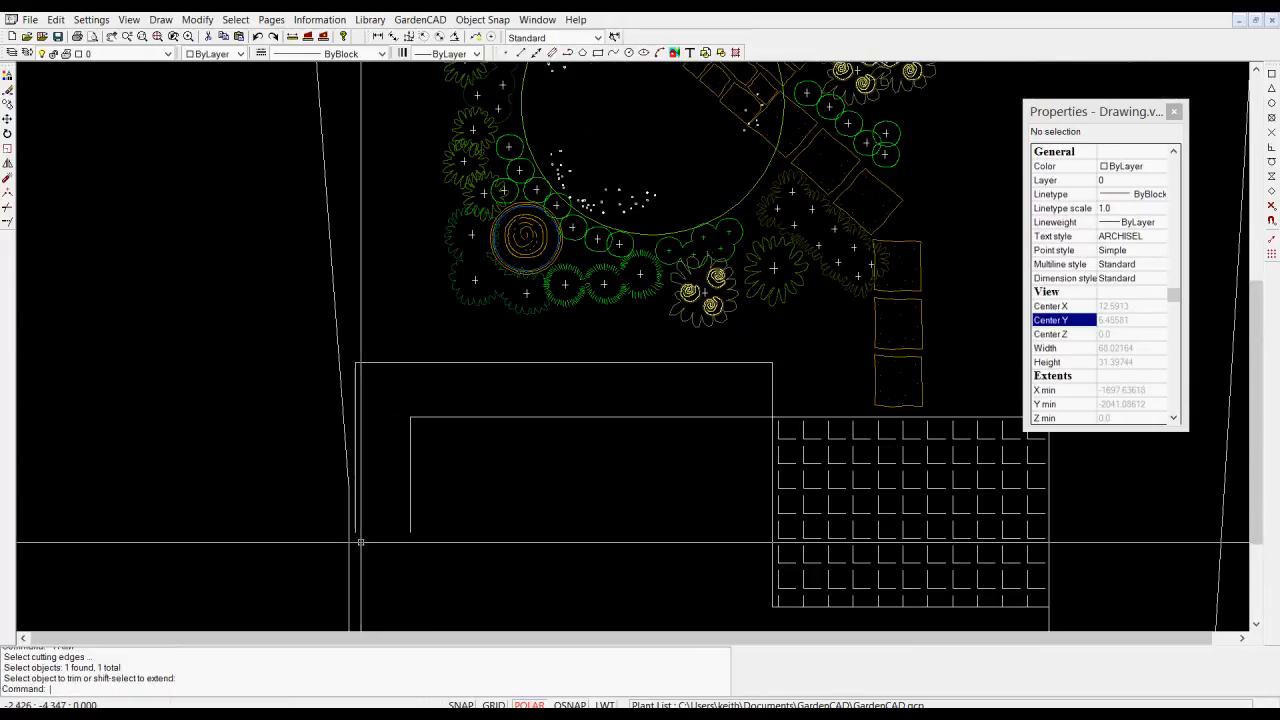
{"action": "scroll", "coordinate": [352, 438], "scroll_direction": "up", "scroll_amount": 3}
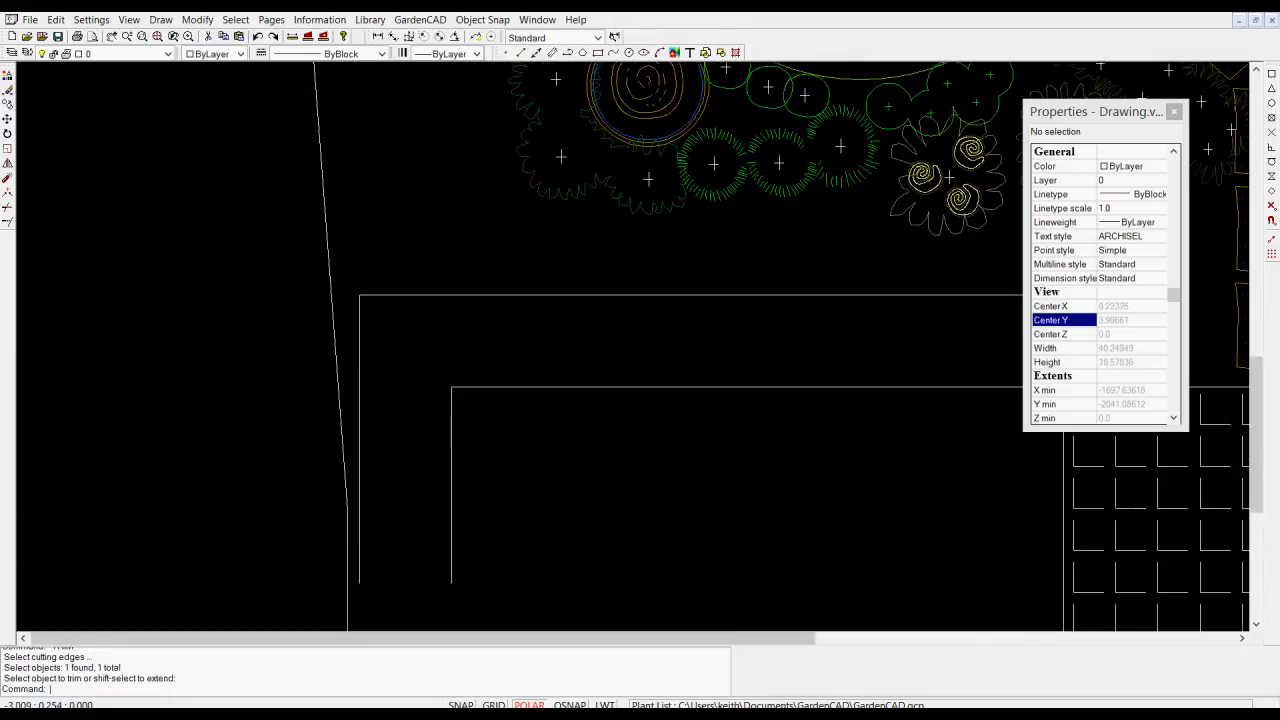
{"action": "middle_click_drag", "start_coordinate": [407, 491], "coordinate": [381, 321]}
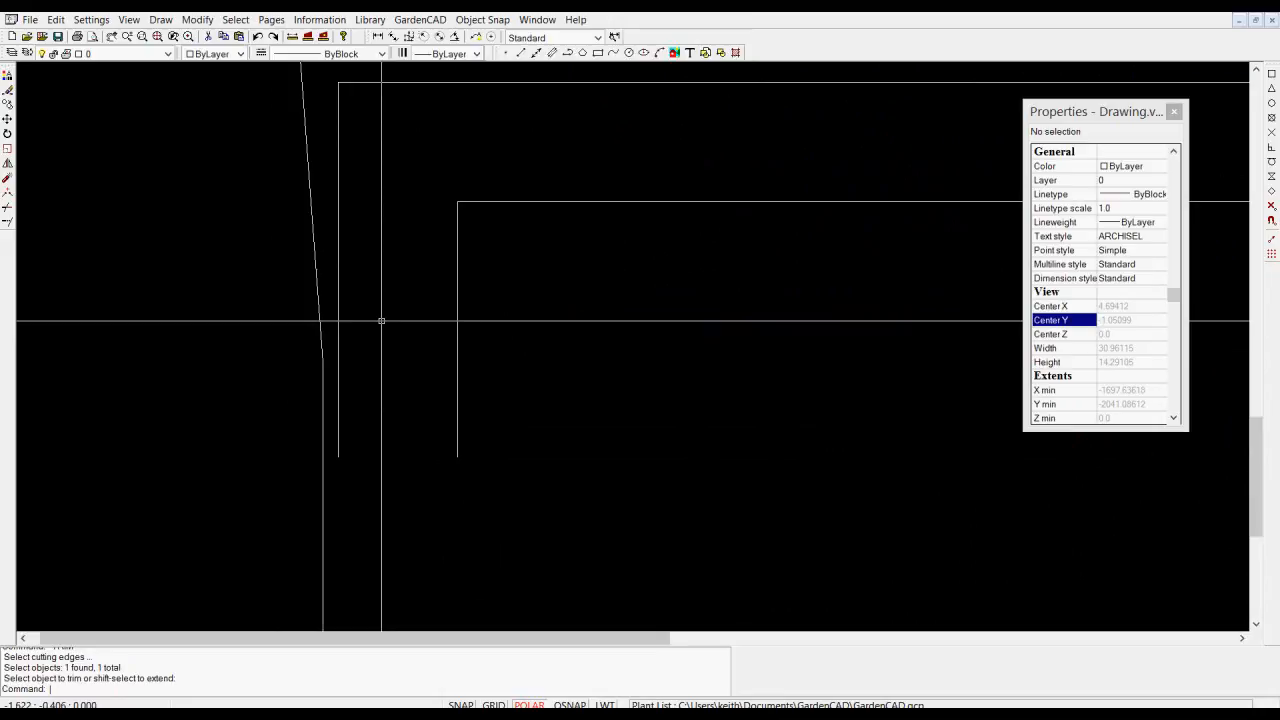
Measure the gap between the left boundary line and the lower end of the strip's outer vertical line.
{"action": "left_click", "coordinate": [292, 37]}
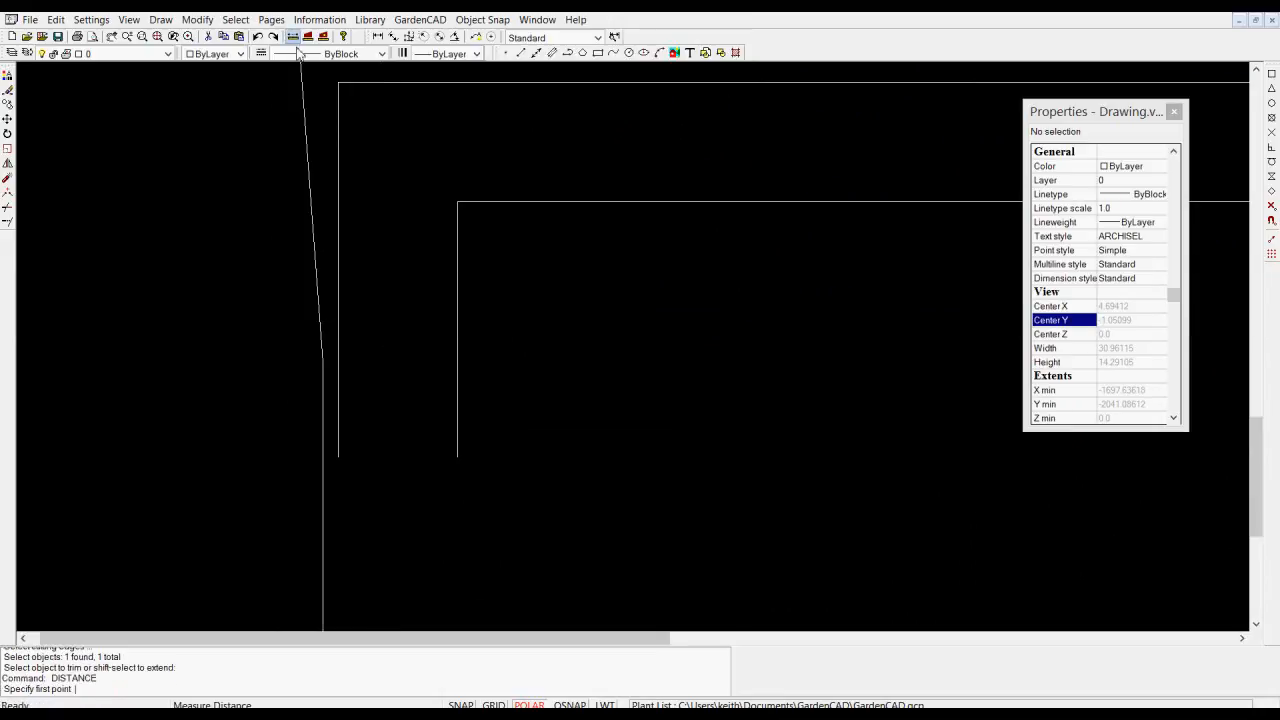
{"action": "left_click", "coordinate": [330, 452]}
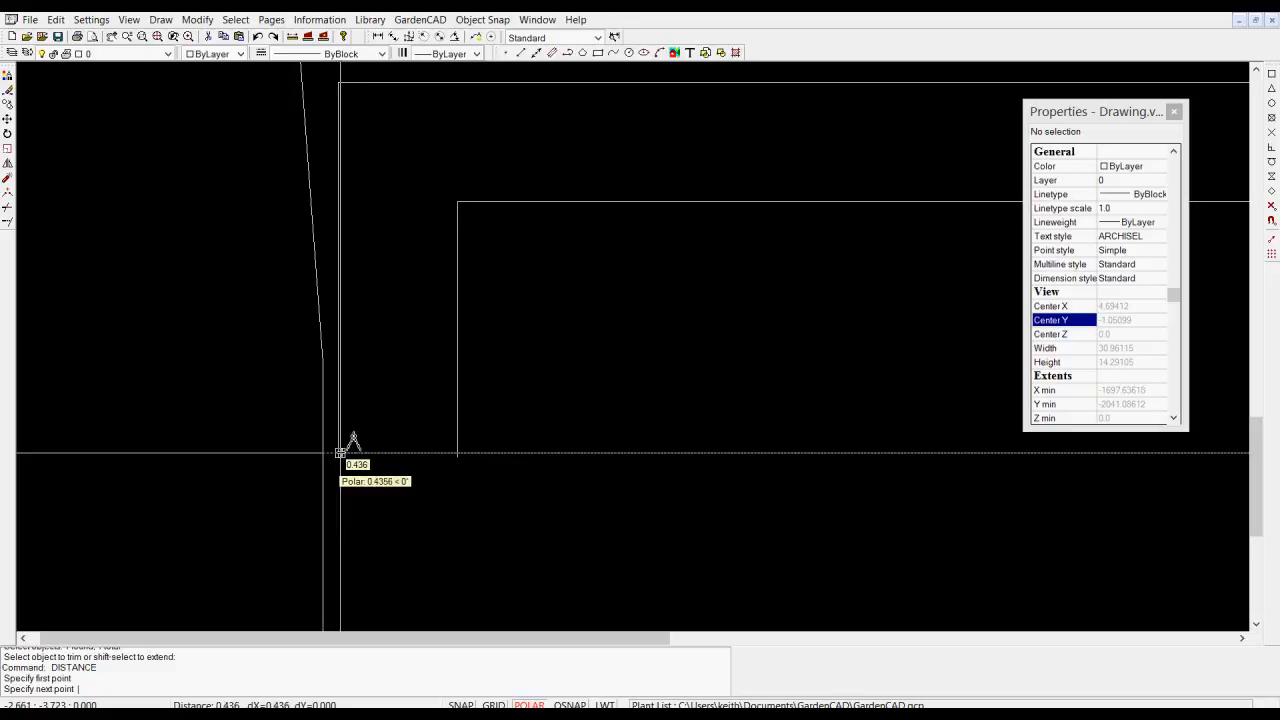
{"action": "left_click", "coordinate": [340, 452]}
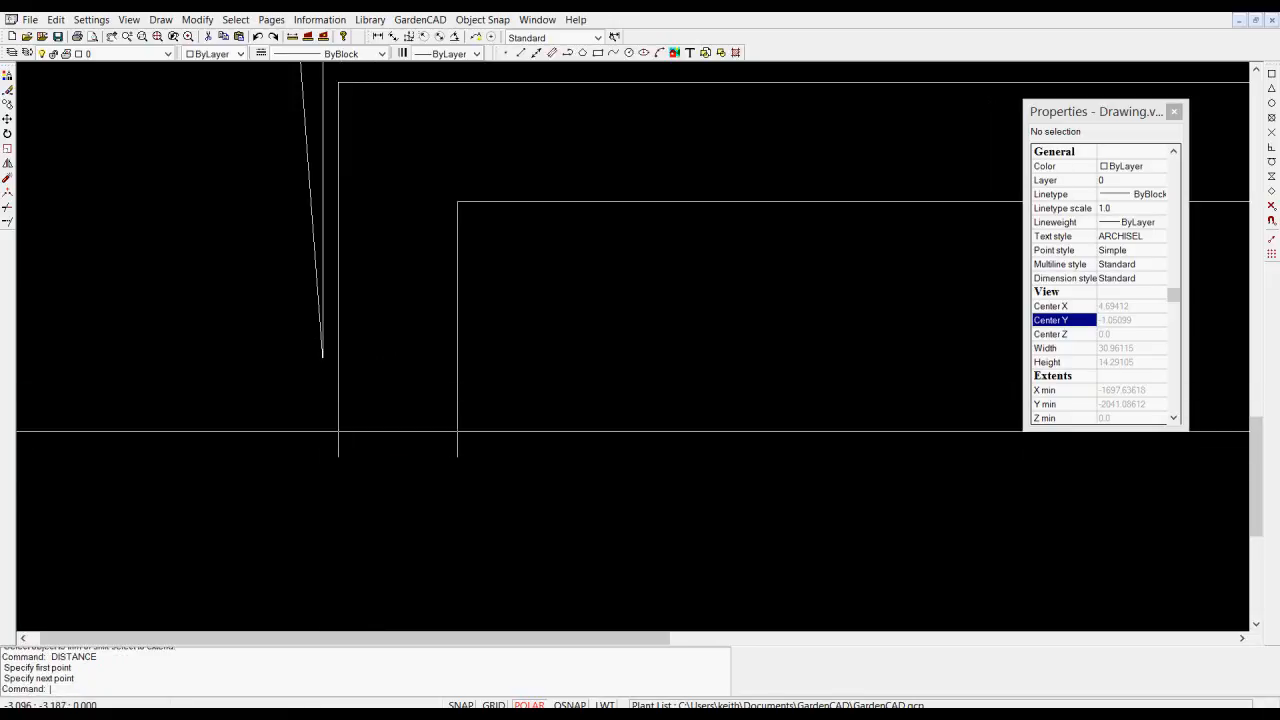
Draw a thin horizontal rectangle about 11.6 by 0.6 in the open area between the paver path and the right boundary.
{"action": "scroll", "coordinate": [343, 475], "scroll_direction": "down", "scroll_amount": 1}
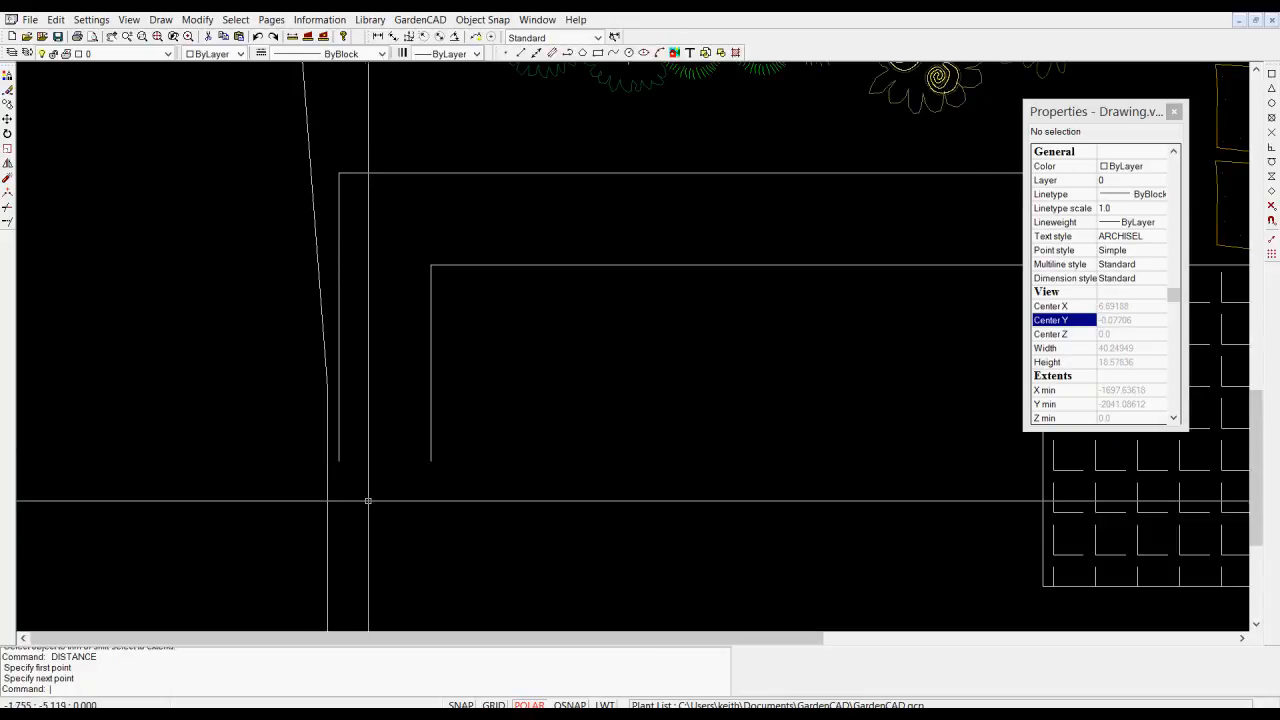
{"action": "scroll", "coordinate": [367, 503], "scroll_direction": "down", "scroll_amount": 1}
{"action": "mouse_move", "coordinate": [366, 506]}
{"action": "middle_mouse_down"}
{"action": "mouse_move", "coordinate": [334, 417]}
{"action": "mouse_move", "coordinate": [294, 376]}
{"action": "middle_mouse_up"}
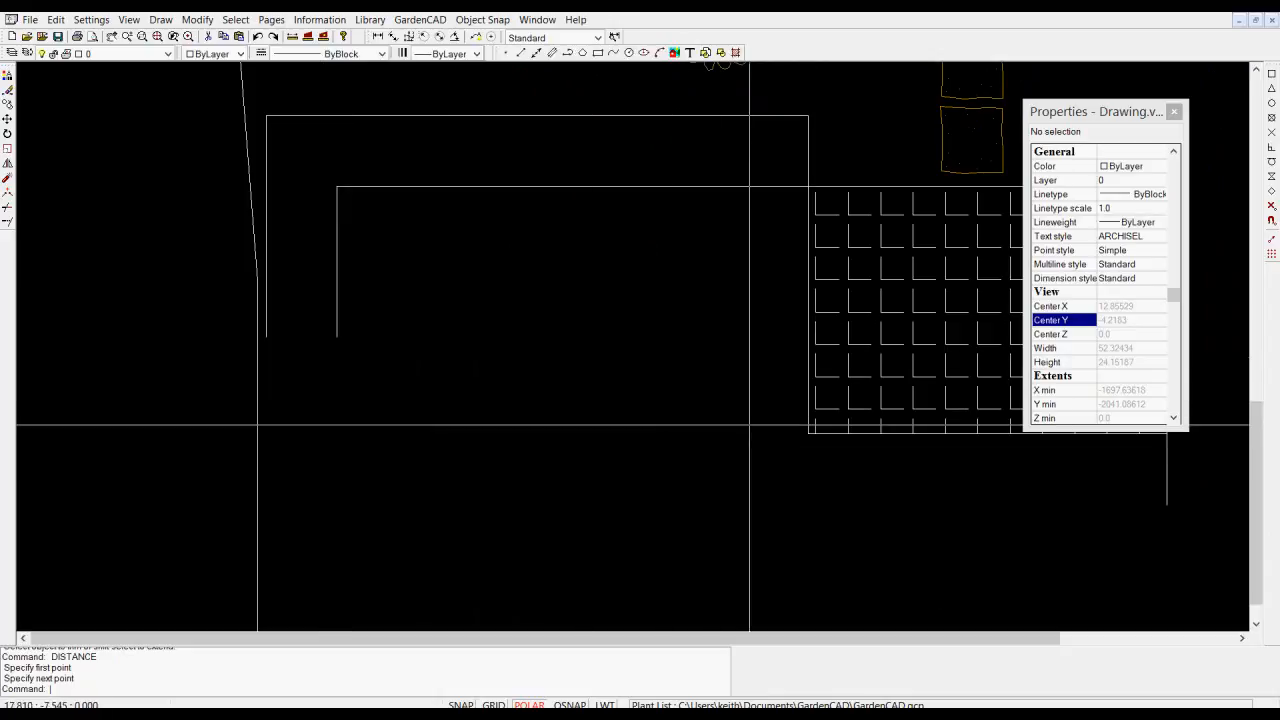
{"action": "scroll", "coordinate": [430, 365], "scroll_direction": "down", "scroll_amount": 1}
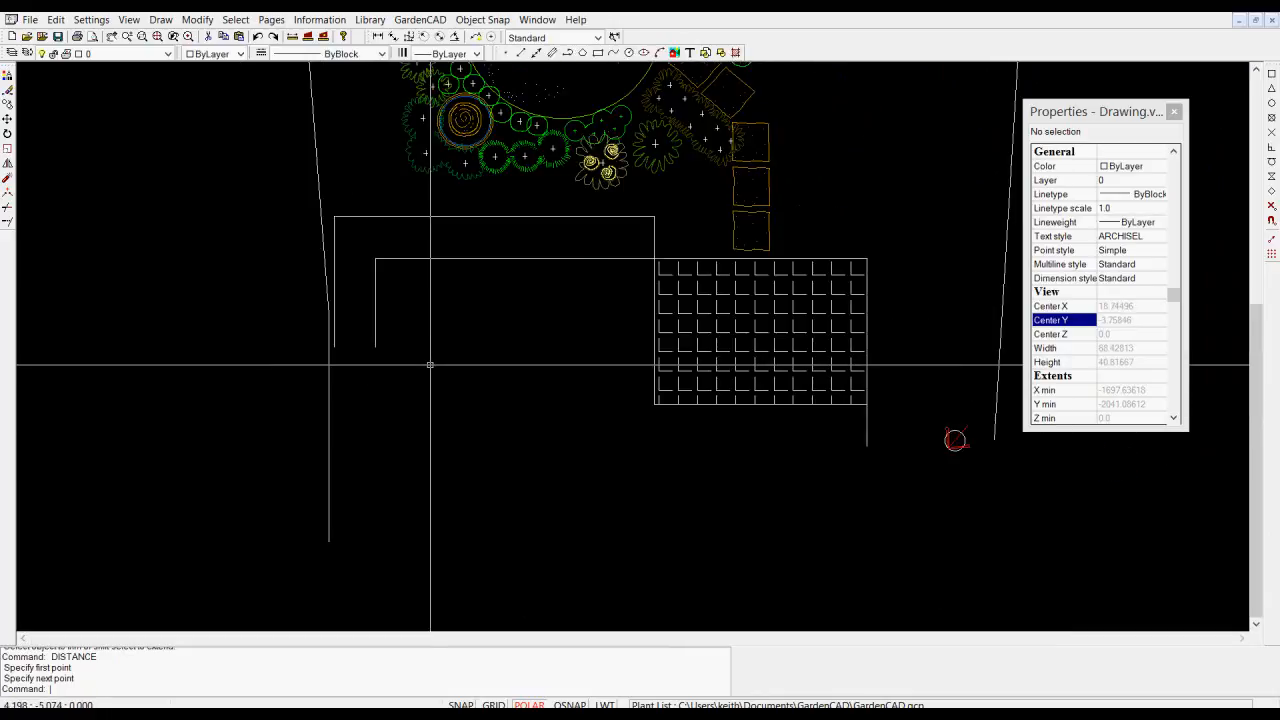
{"action": "middle_click_drag", "start_coordinate": [434, 309], "coordinate": [453, 484]}
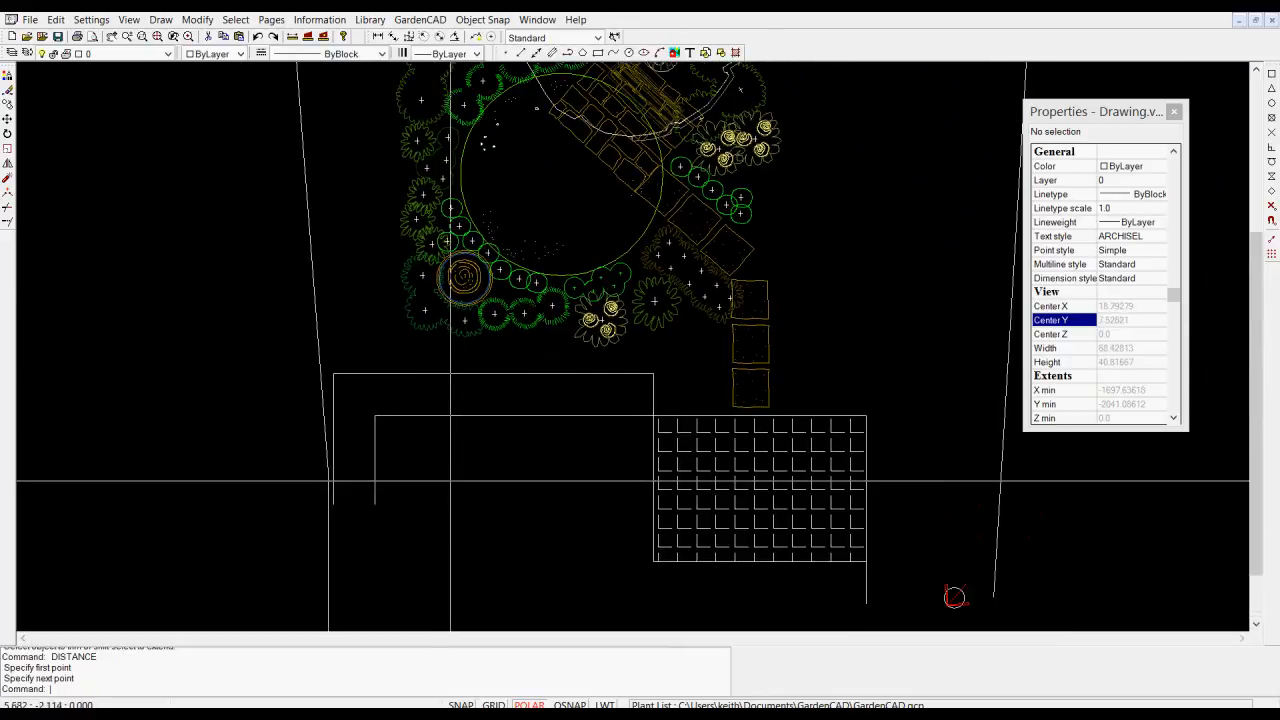
{"action": "scroll", "coordinate": [453, 484], "scroll_direction": "down", "scroll_amount": 1}
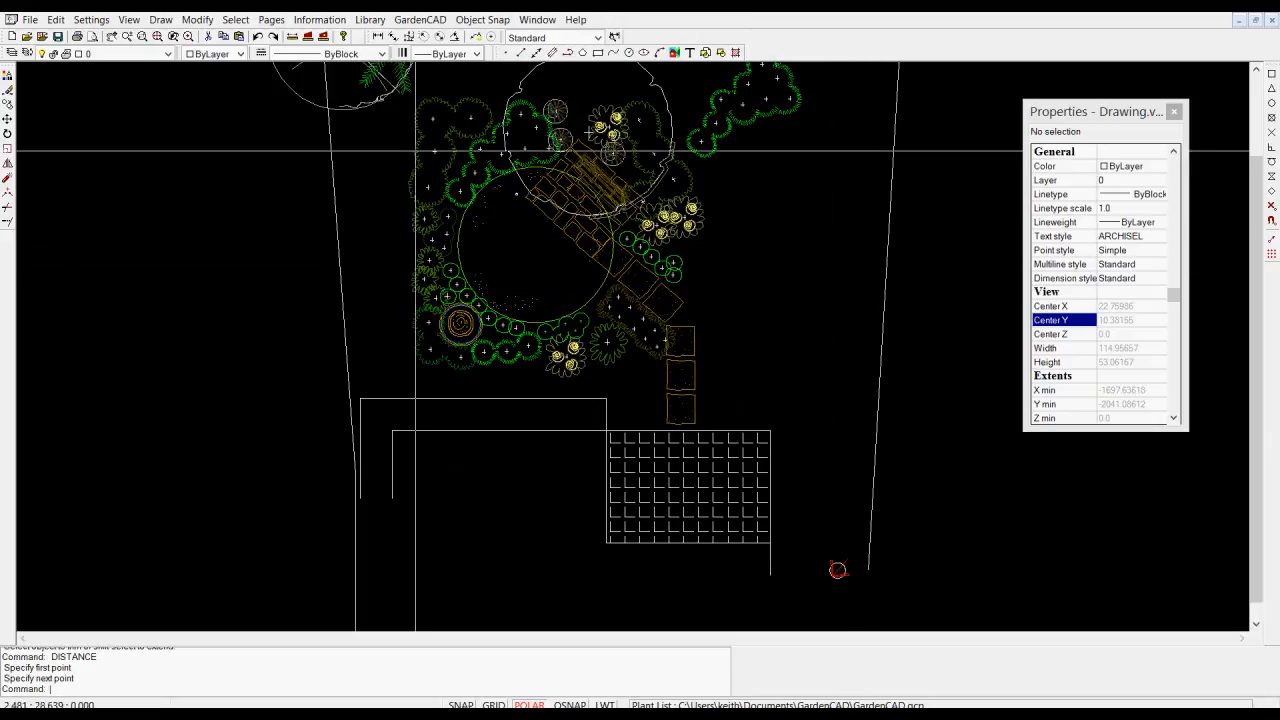
{"action": "left_click", "coordinate": [162, 20]}
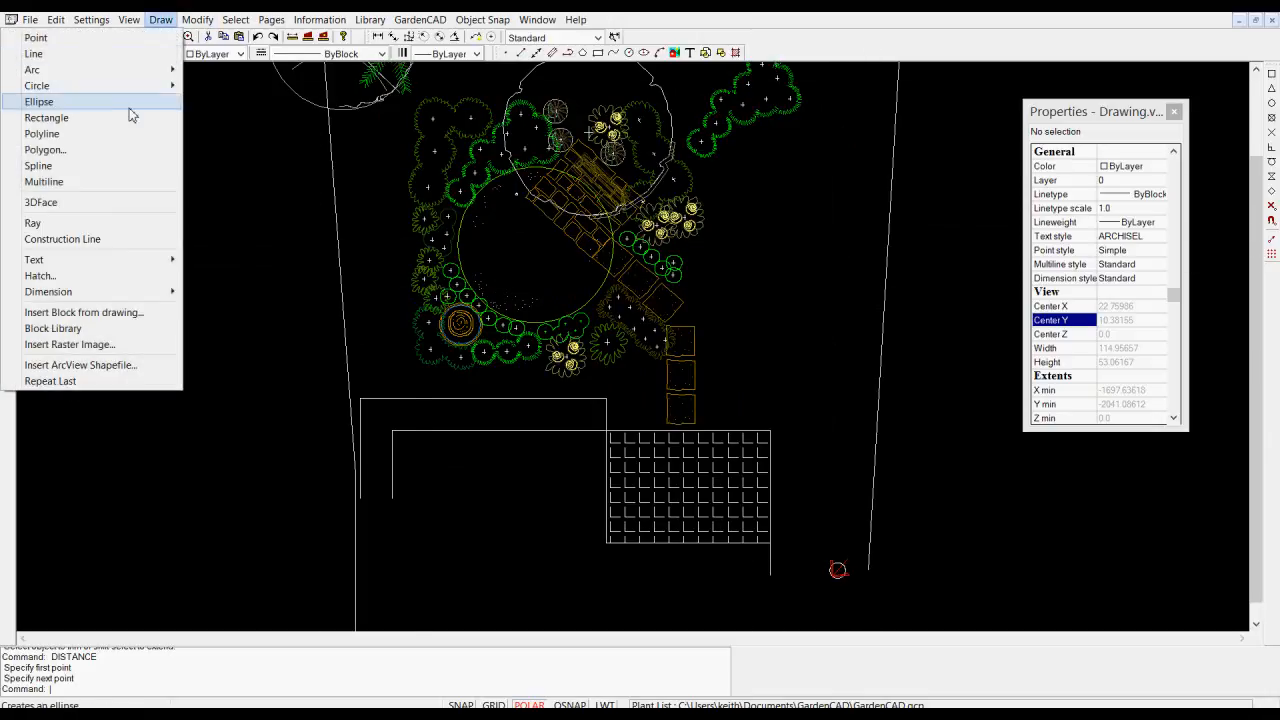
{"action": "left_click", "coordinate": [60, 118]}
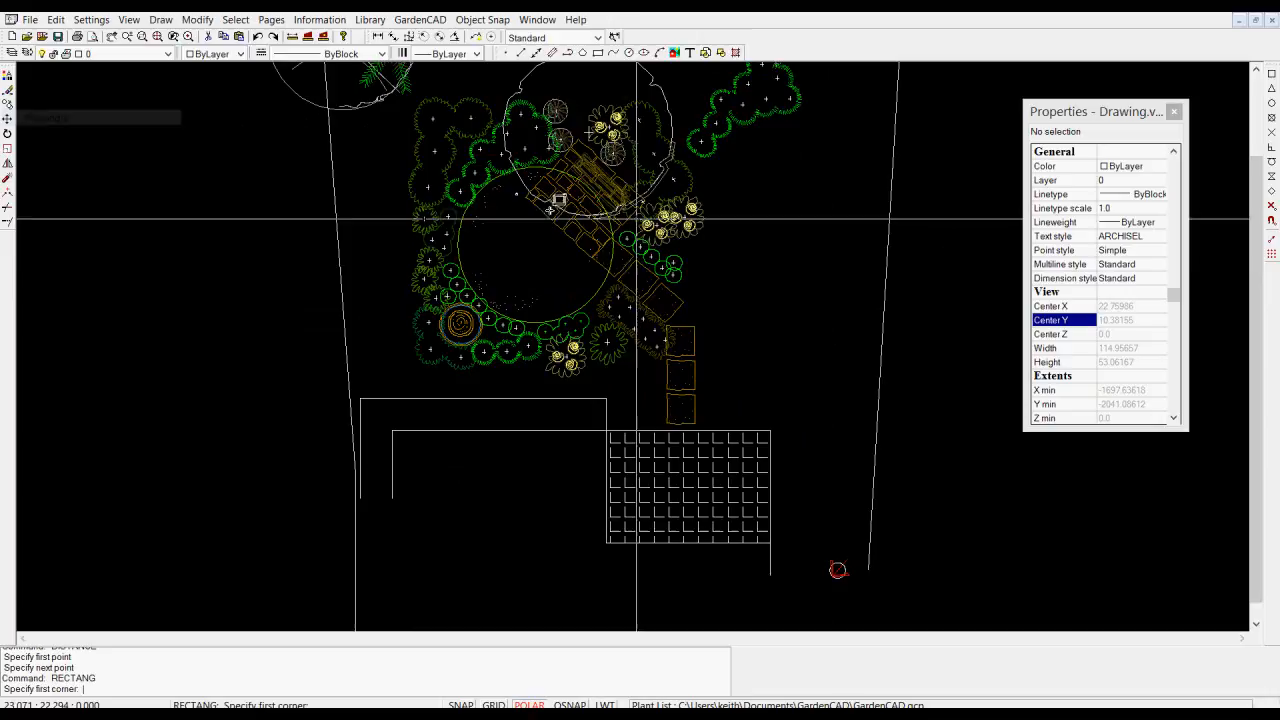
{"action": "left_click", "coordinate": [742, 306]}
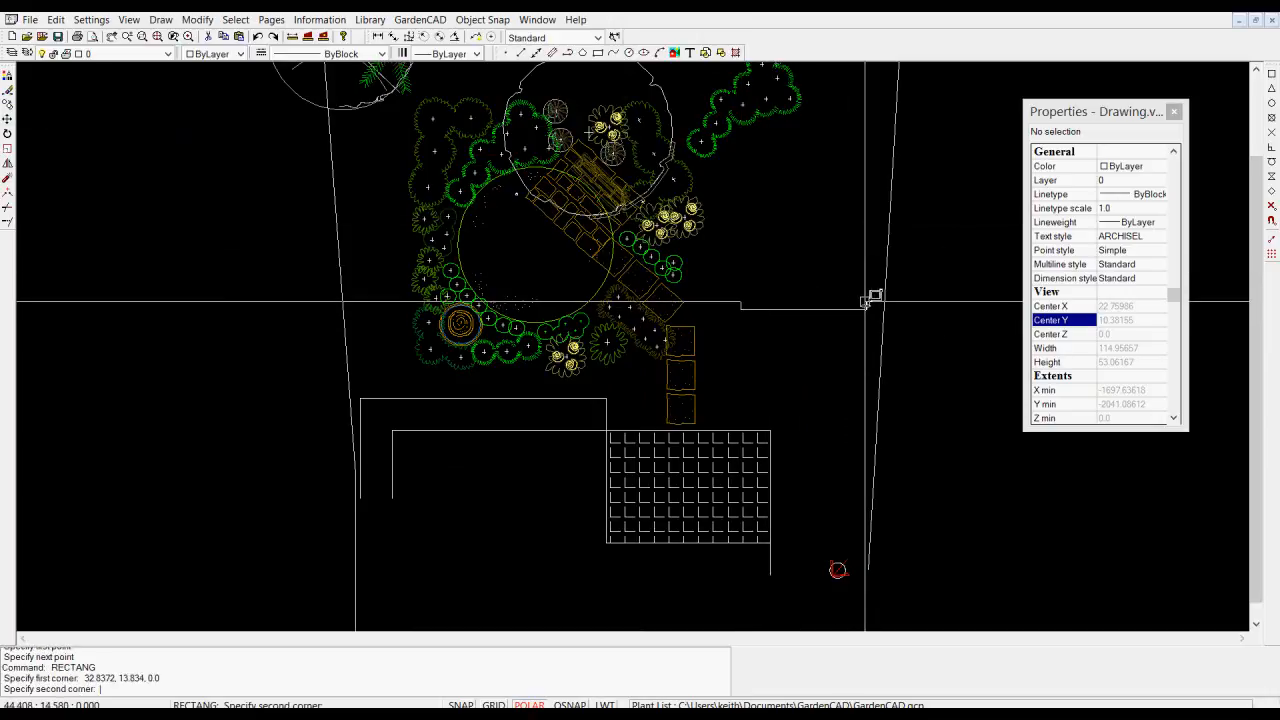
{"action": "left_click", "coordinate": [866, 306]}
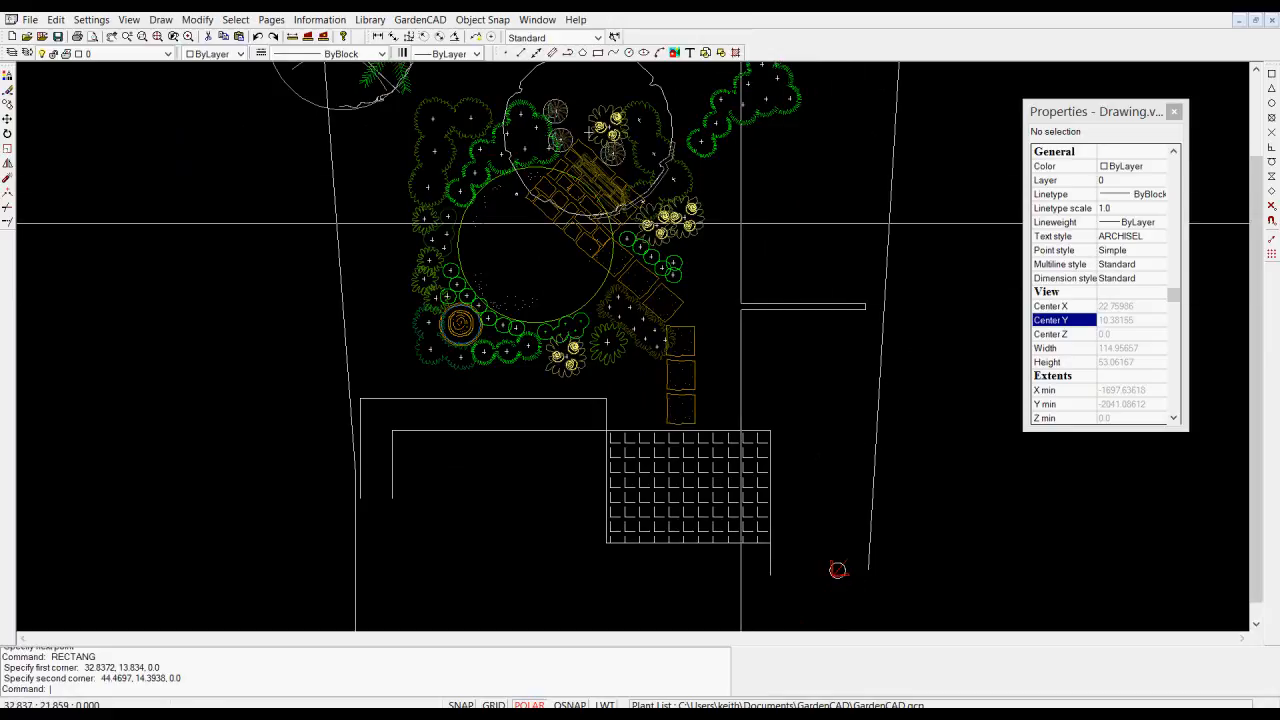
Draw a larger rectangle about 11.1 wide by 14.2 high just above the thin rectangle beside the right boundary.
{"action": "left_click", "coordinate": [161, 20]}
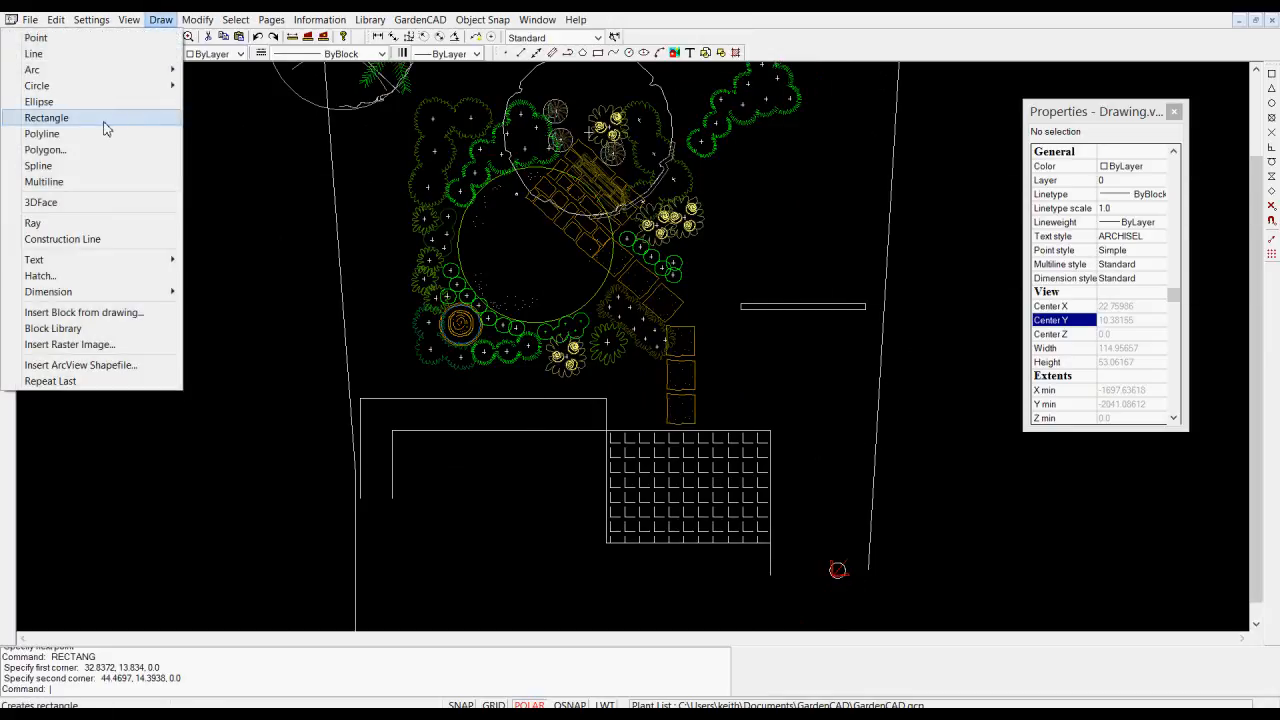
{"action": "left_click", "coordinate": [106, 124]}
{"action": "left_click", "coordinate": [746, 290]}
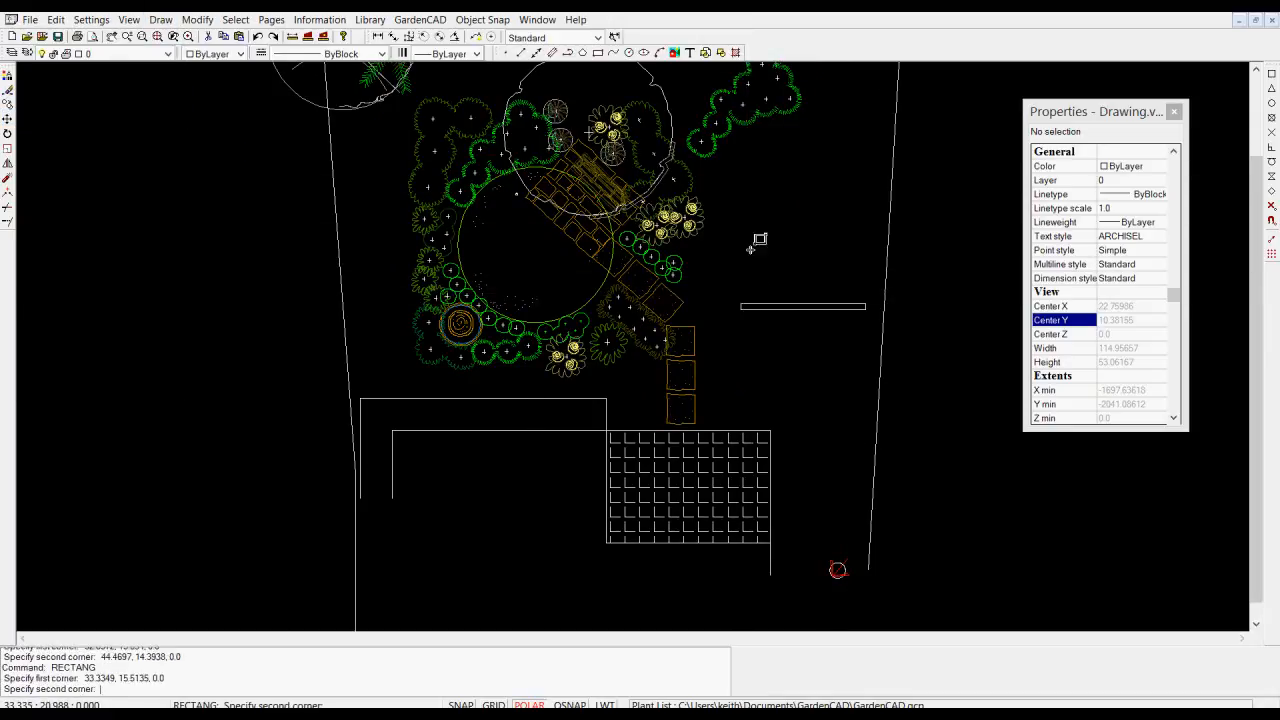
{"action": "left_click", "coordinate": [865, 140]}
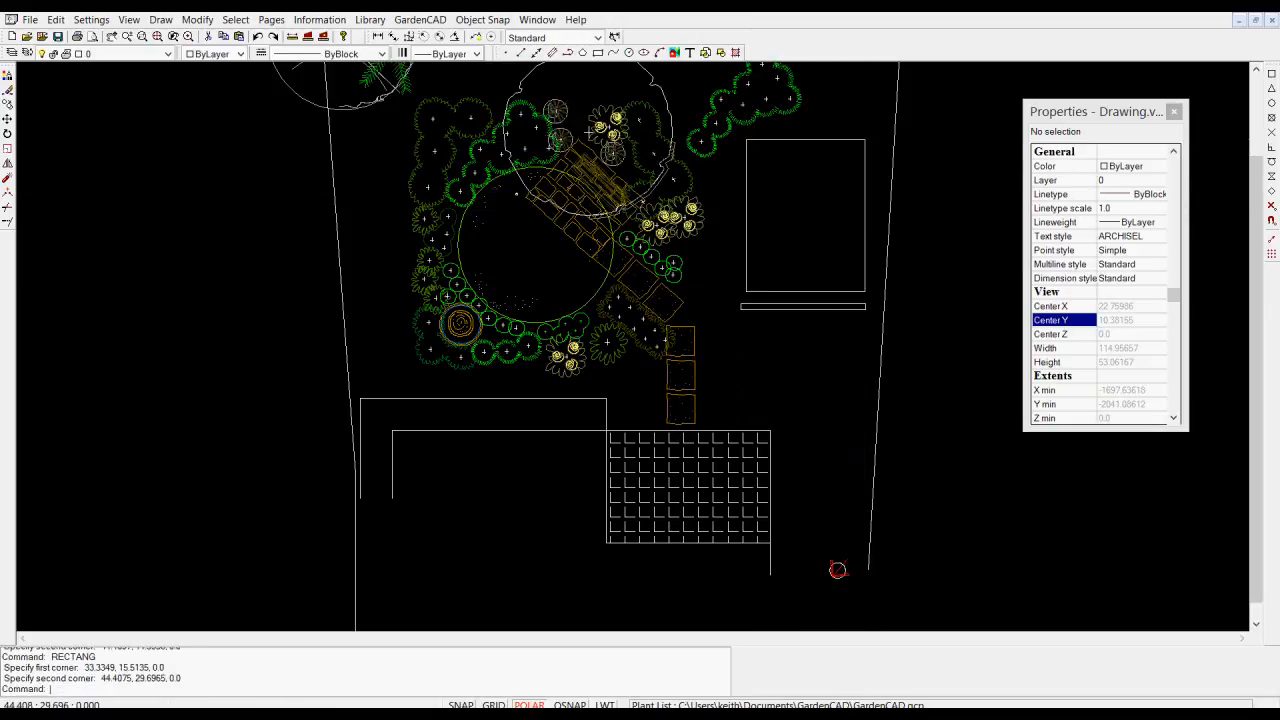
Check the print preview of the garden plan, then return to the drawing.
{"action": "scroll", "coordinate": [466, 412], "scroll_direction": "down", "scroll_amount": 1}
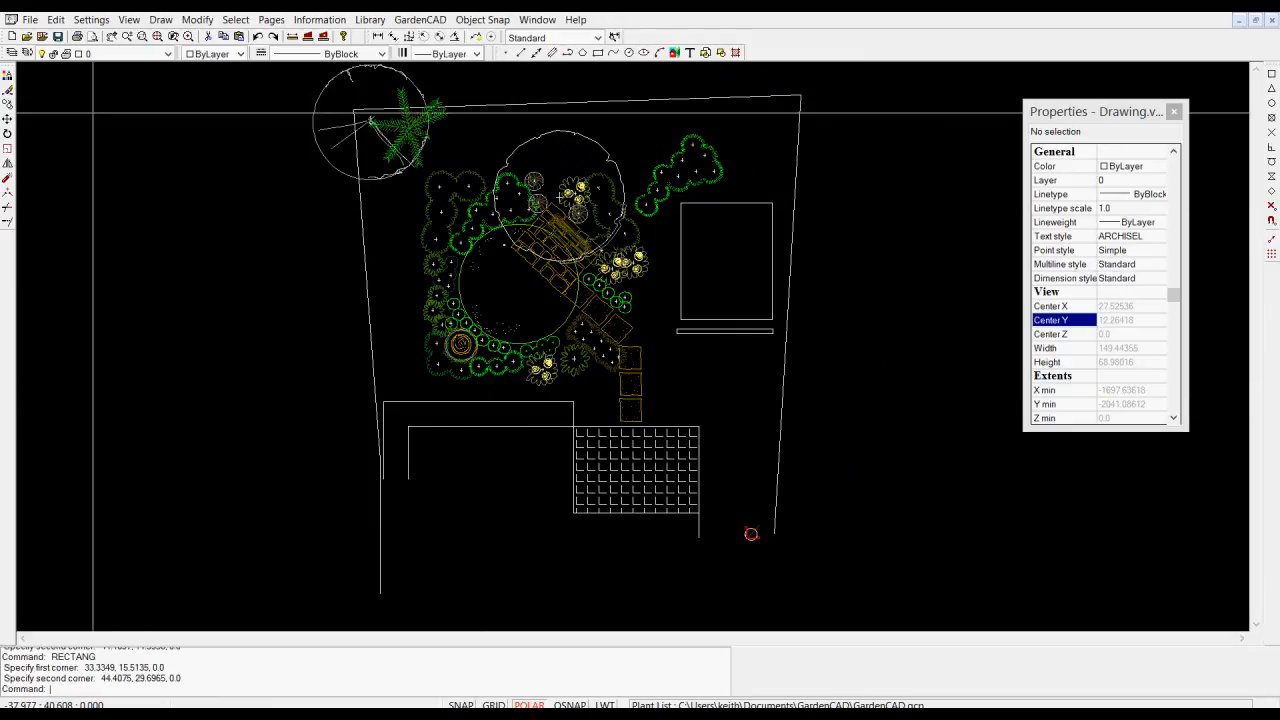
{"action": "left_click", "coordinate": [30, 19]}
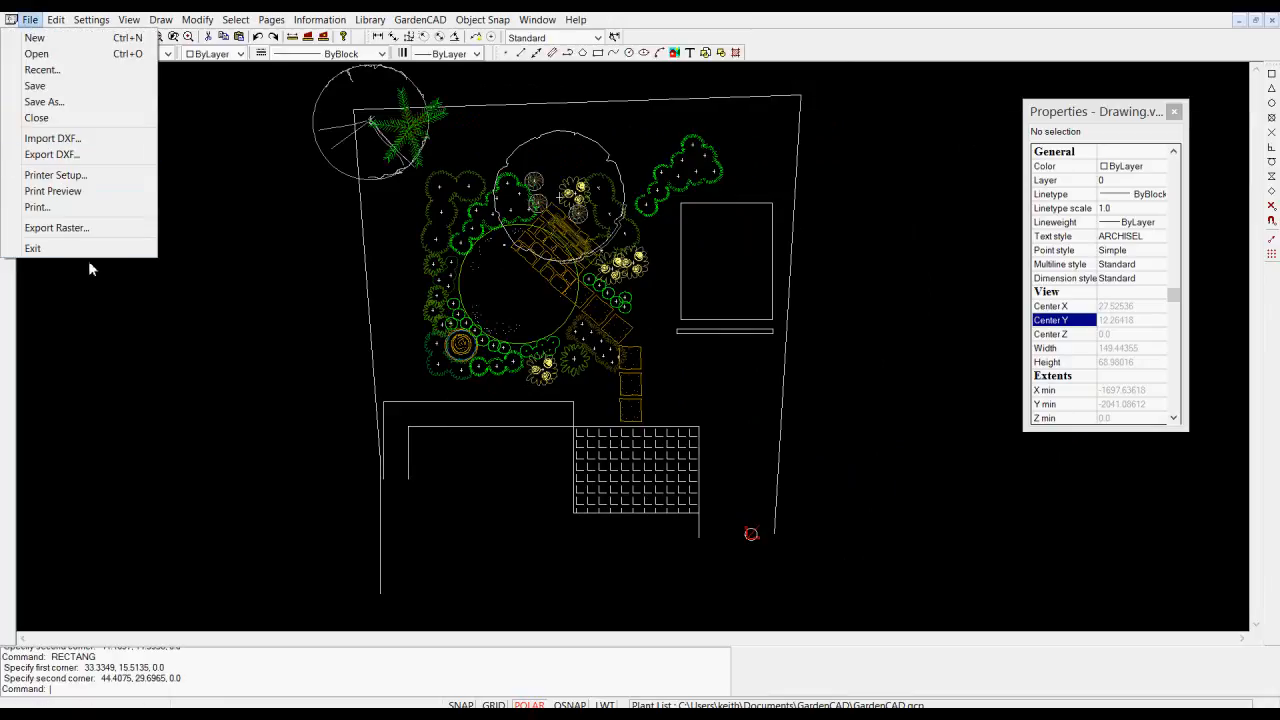
{"action": "left_click", "coordinate": [62, 192]}
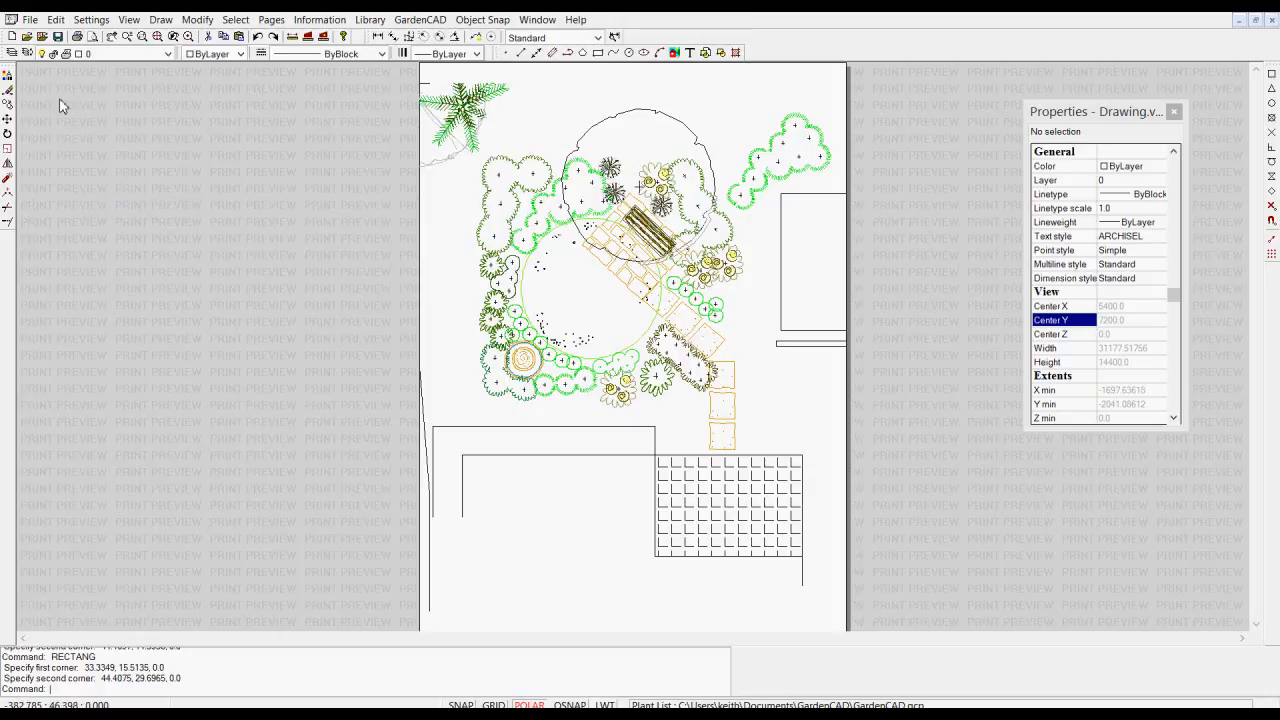
{"action": "key", "text": "Escape"}
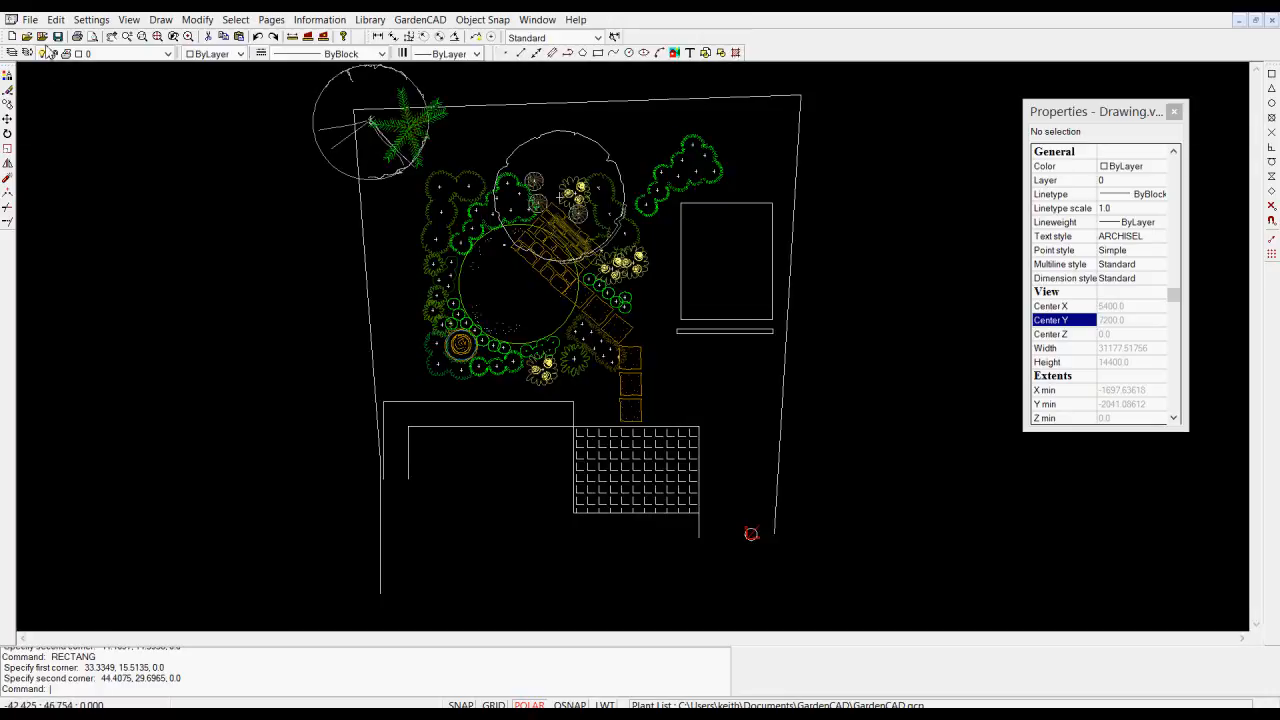
Set the print area to a window enclosing the whole garden plan and its boundary, and preview the print.
{"action": "left_click", "coordinate": [31, 20]}
{"action": "left_click", "coordinate": [40, 206]}
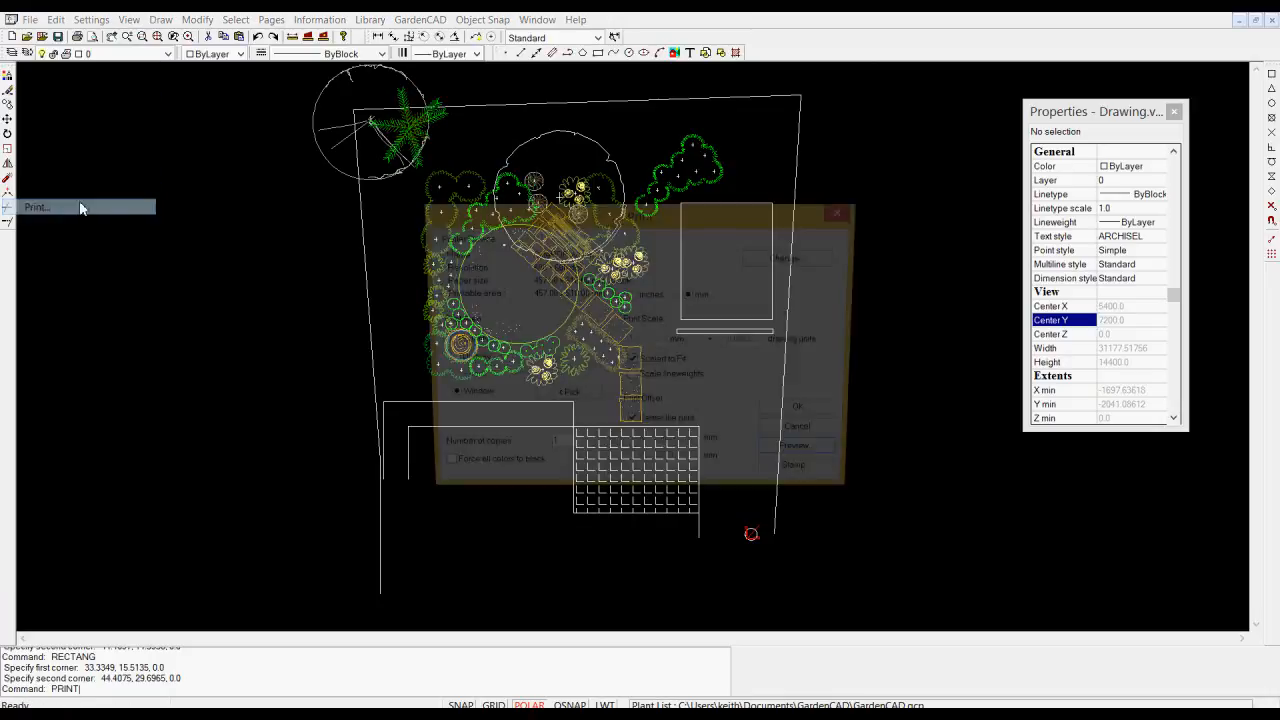
{"action": "left_click", "coordinate": [546, 400]}
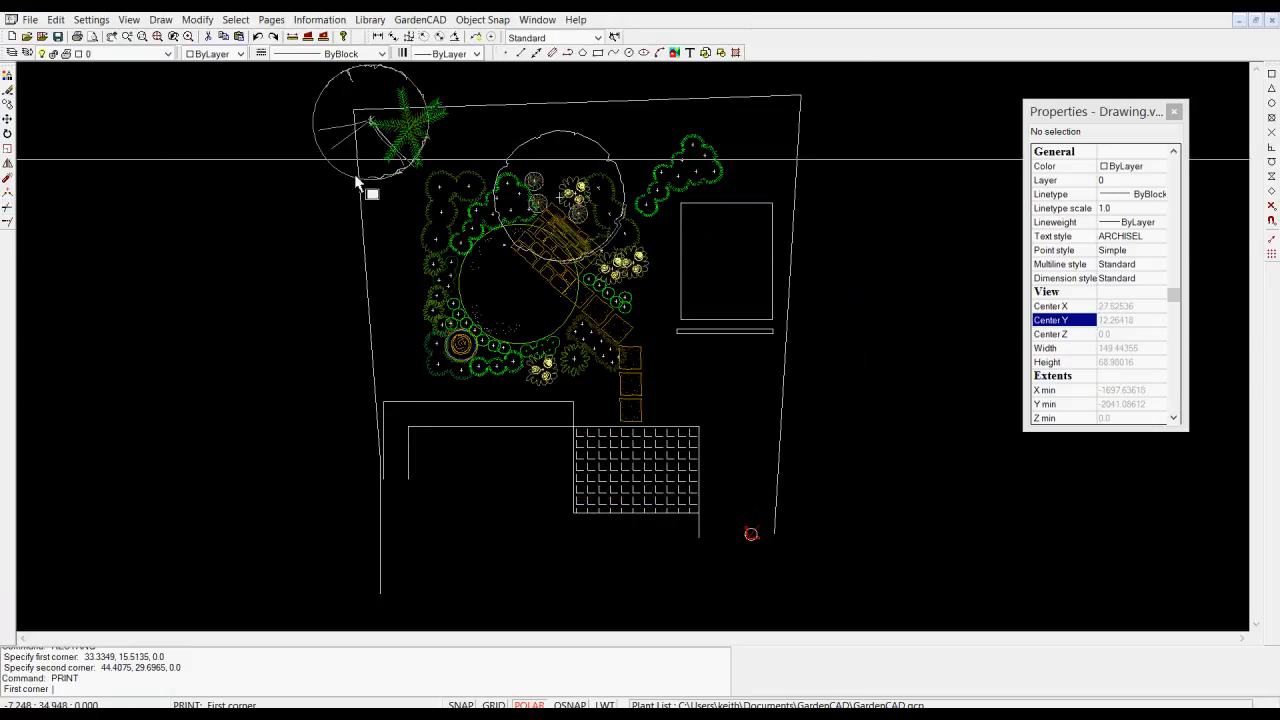
{"action": "left_click", "coordinate": [297, 68]}
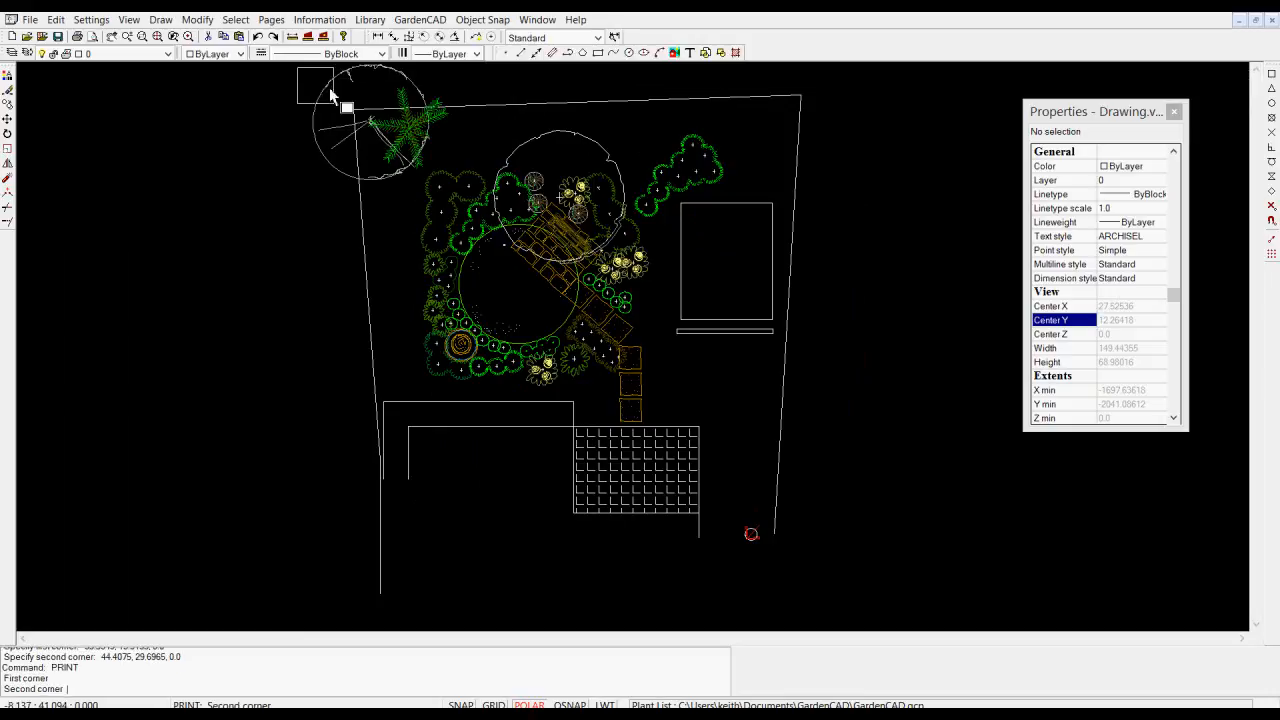
{"action": "left_click", "coordinate": [865, 612]}
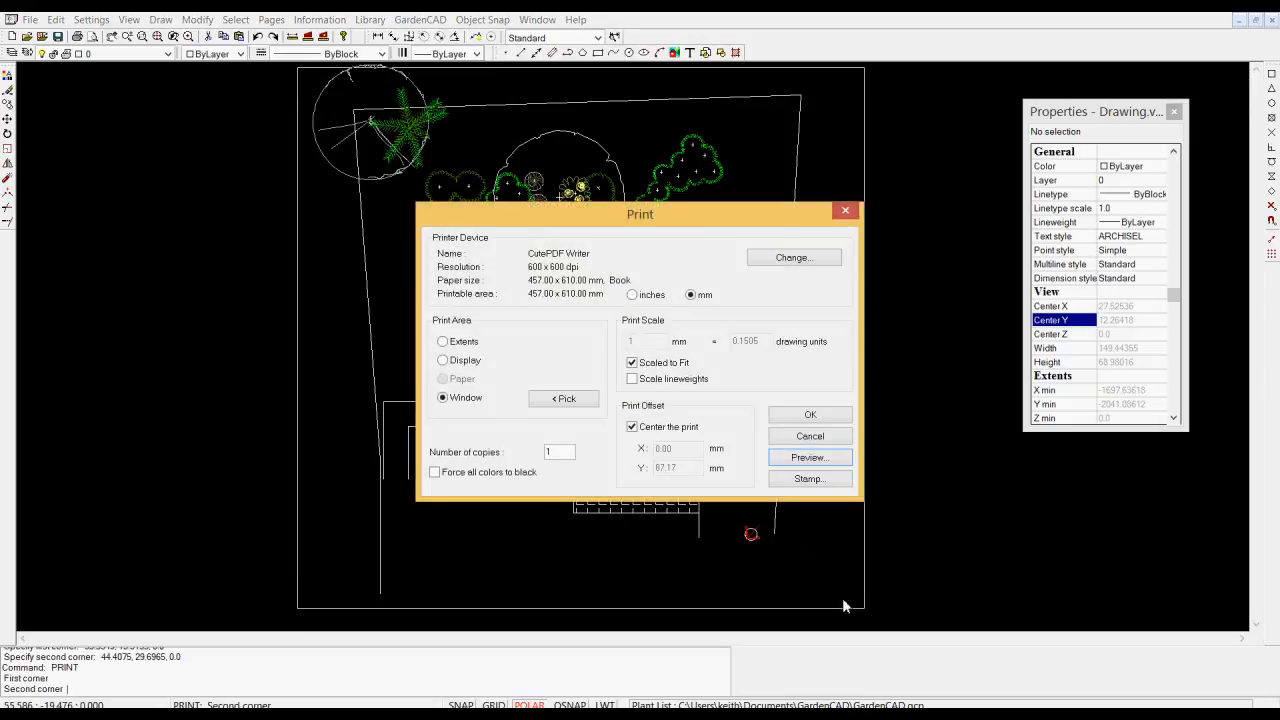
{"action": "left_click", "coordinate": [808, 459]}
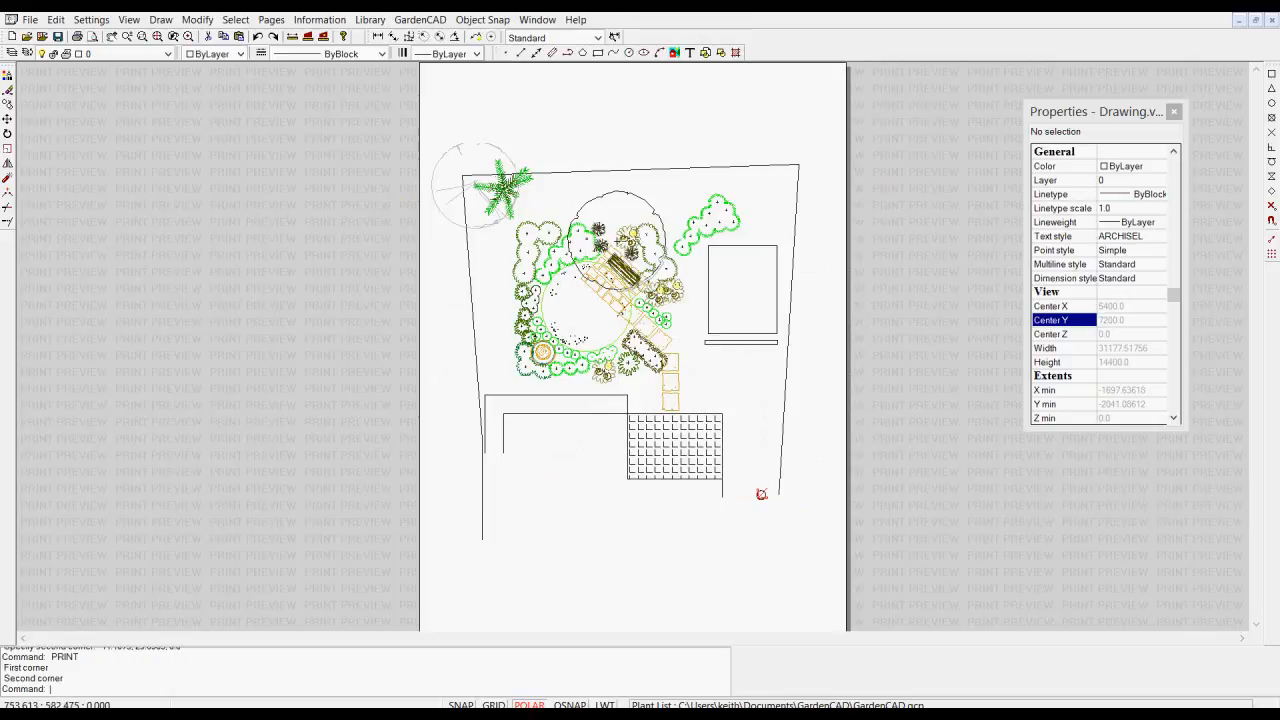
{"action": "mouse_move", "coordinate": [976, 716]}
{"action": "key", "text": "Escape"}
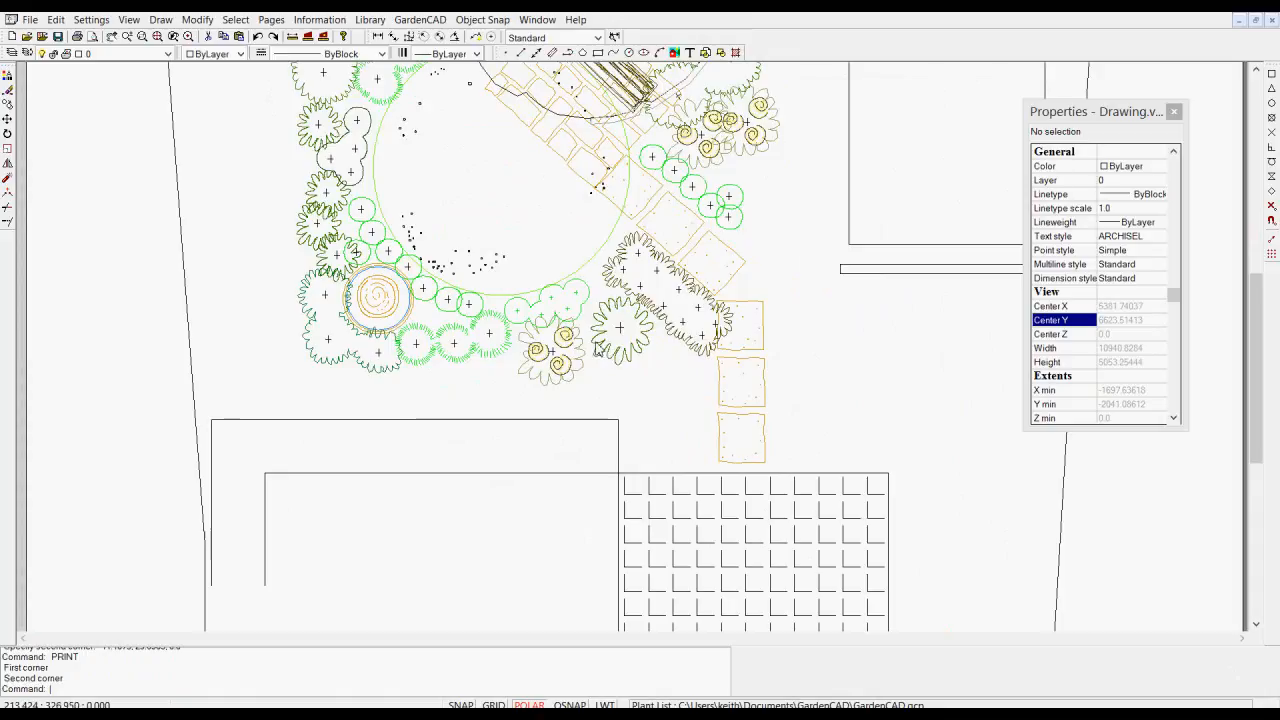